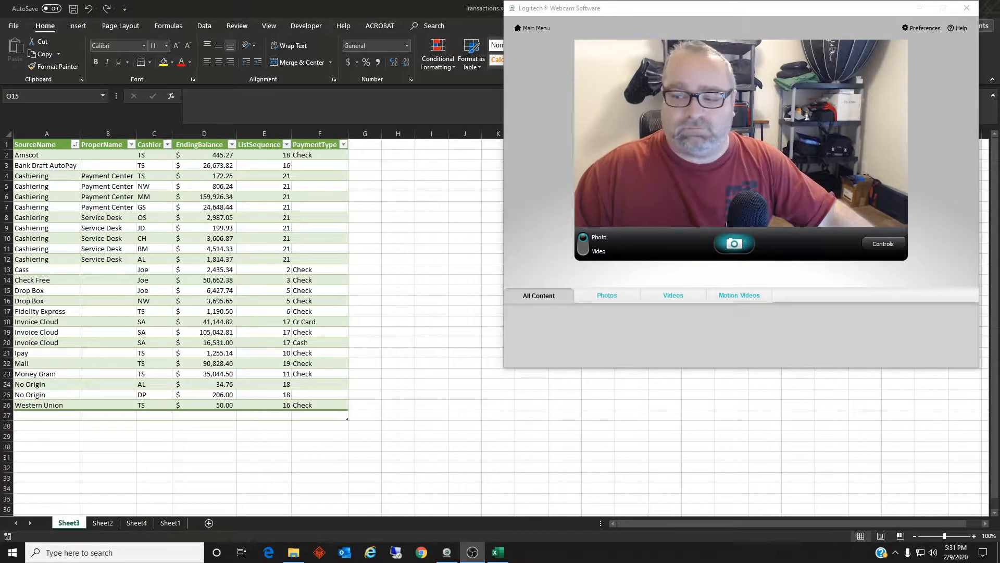
Bring the Transactions.xlsx workbook to the front and sort its table by EndingBalance from largest to smallest
left_click(431, 9)
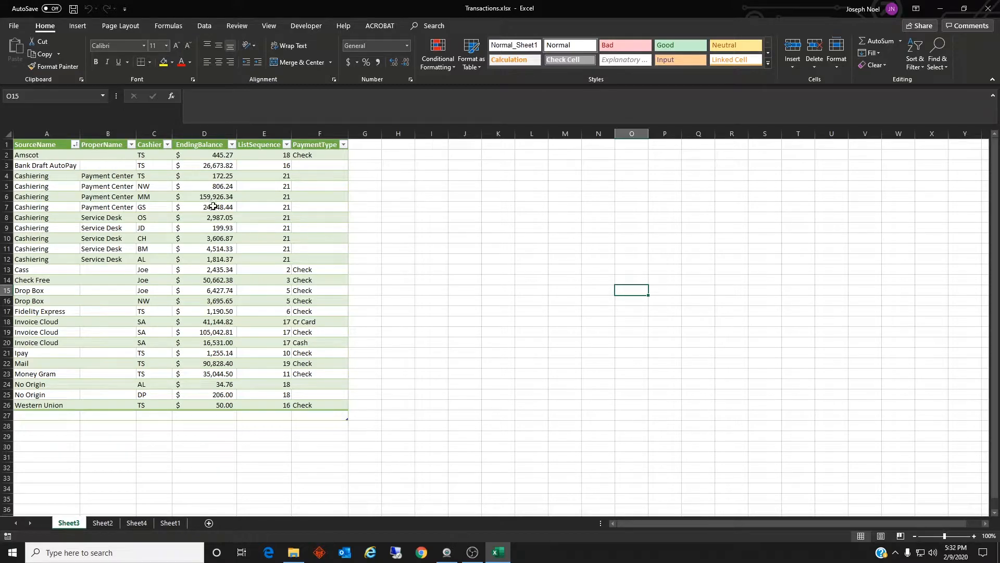
left_click(232, 144)
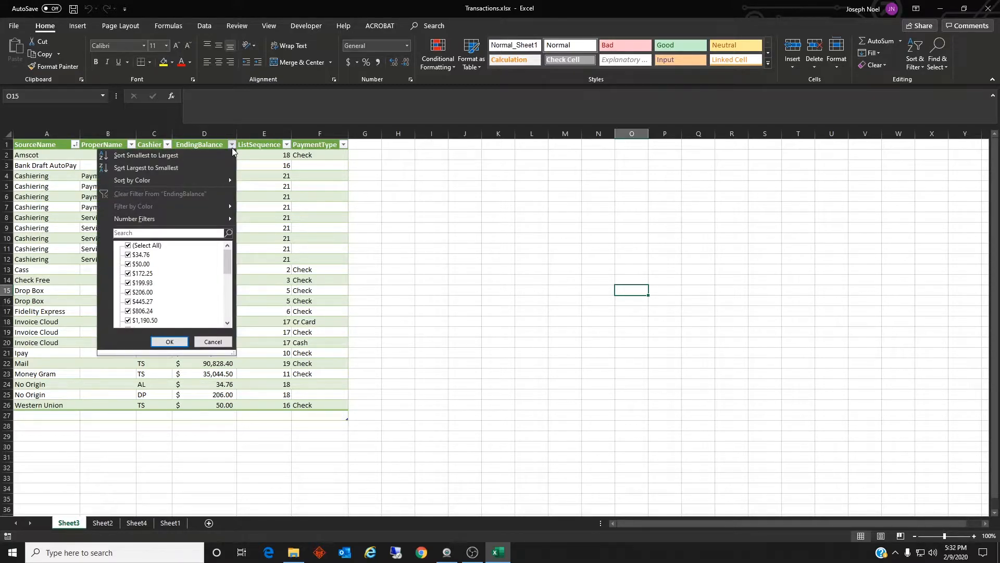
left_click(220, 167)
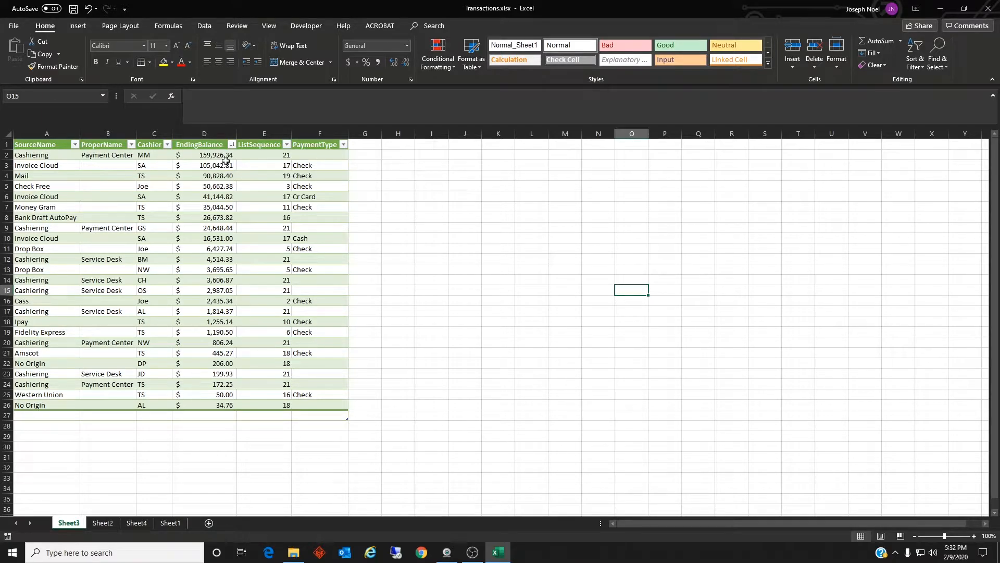
Filter PaymentType to rows that equal Check and add an AutoSum total of EndingBalance in cell D27
left_click(343, 144)
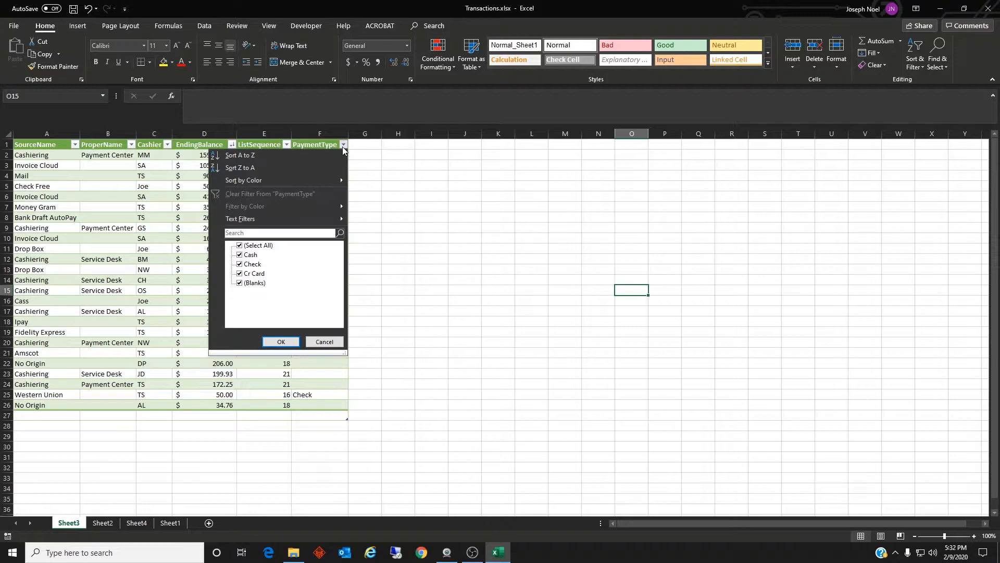
mouse_move(326, 218)
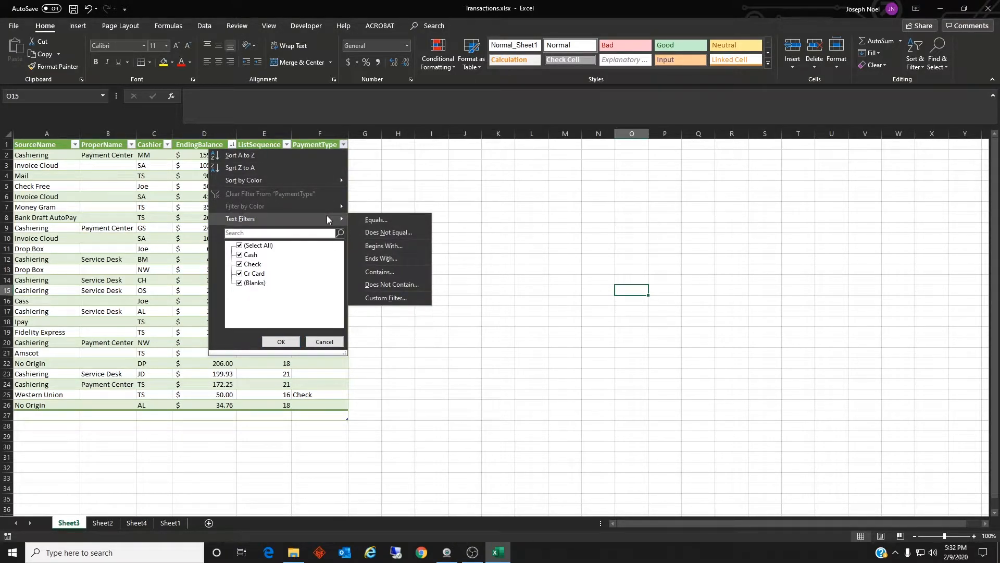
left_click(373, 220)
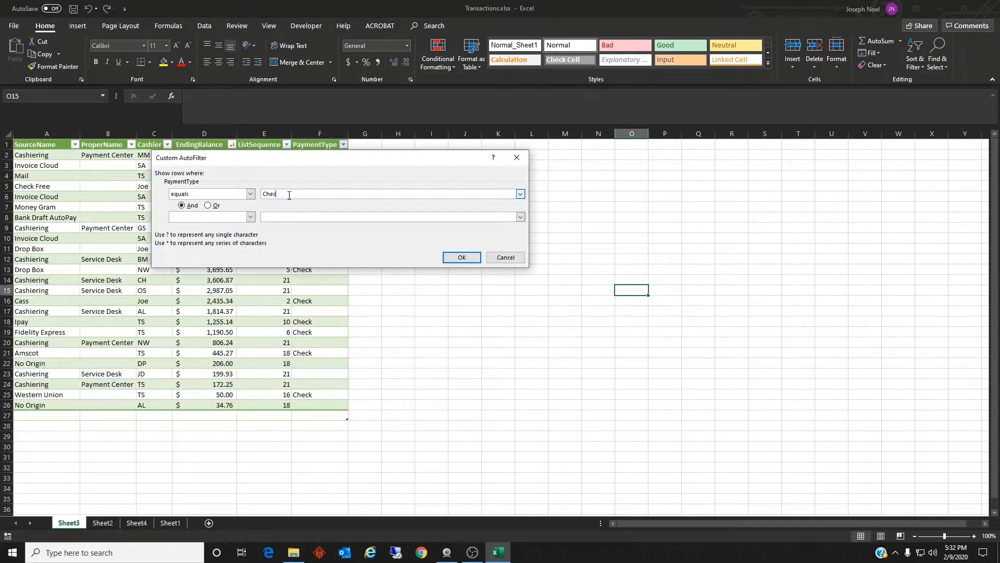
left_click(461, 257)
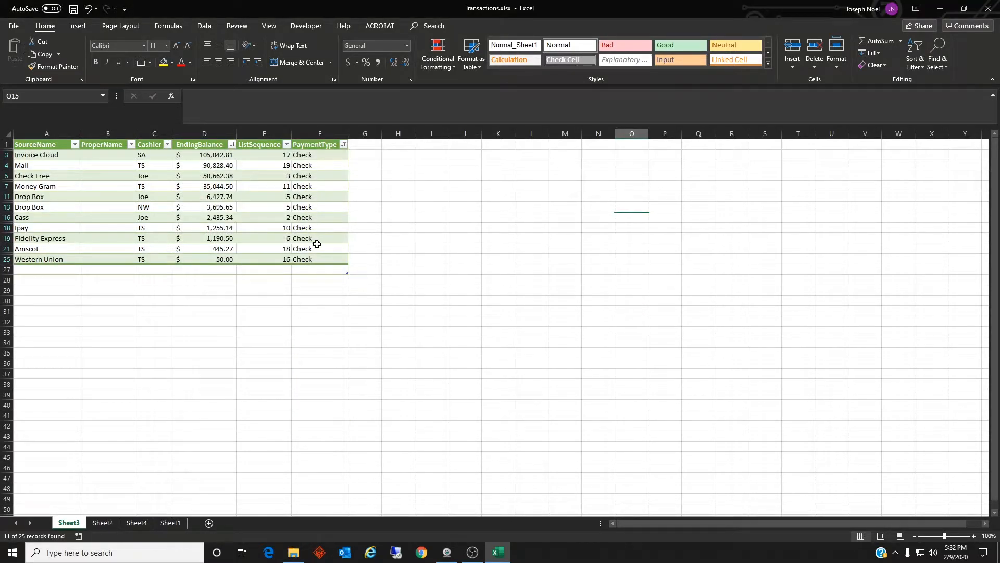
left_click(217, 270)
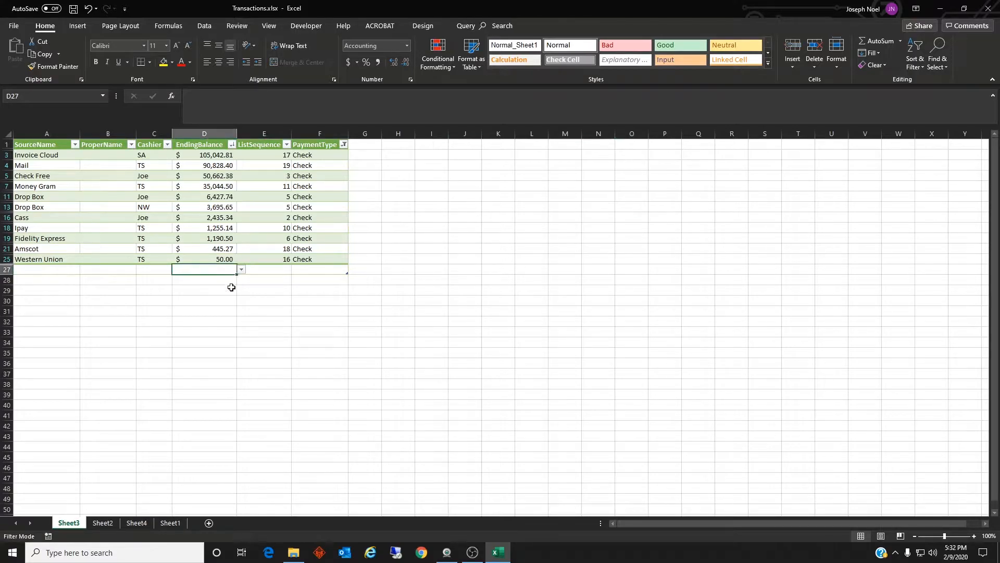
left_click(872, 42)
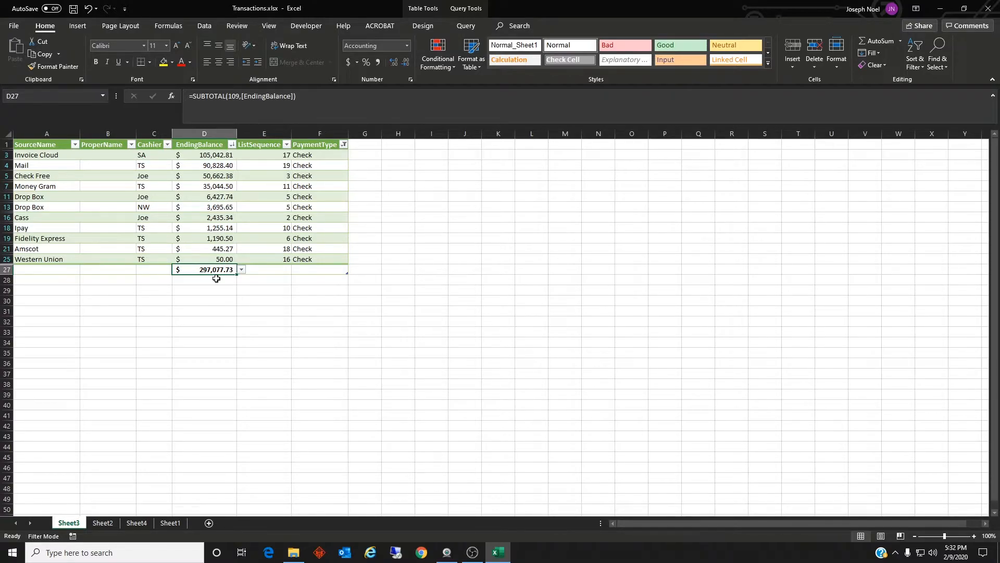
Change the PaymentType filter to include only Cash instead of Check
left_click(343, 145)
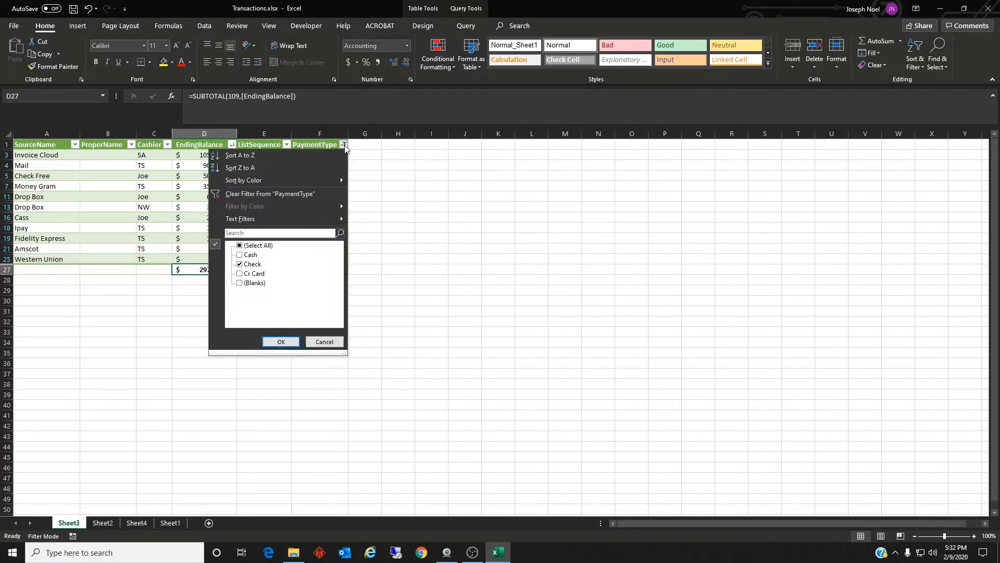
left_click(240, 264)
left_click(239, 255)
left_click(281, 341)
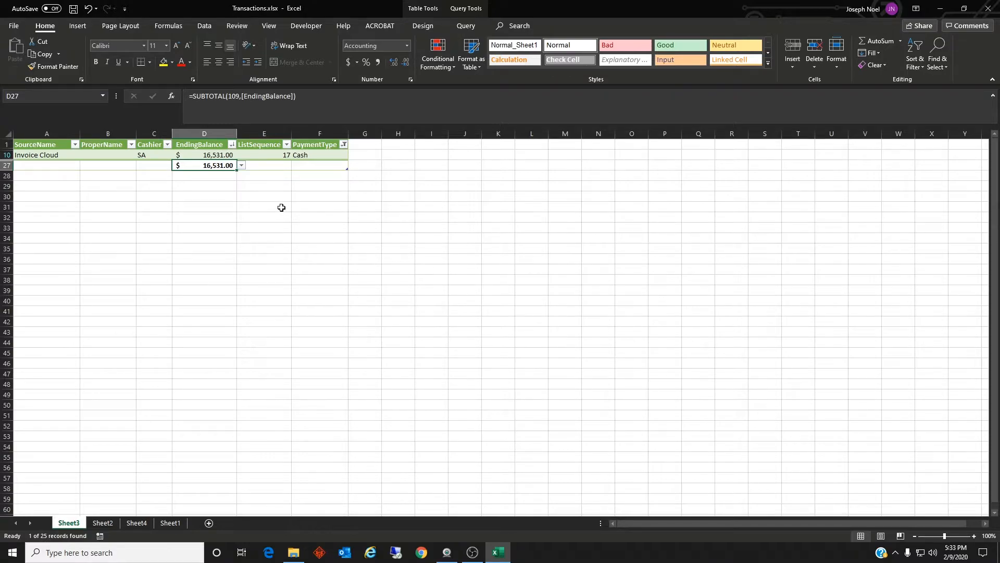
Clear the filter from the PaymentType column
left_click(232, 145)
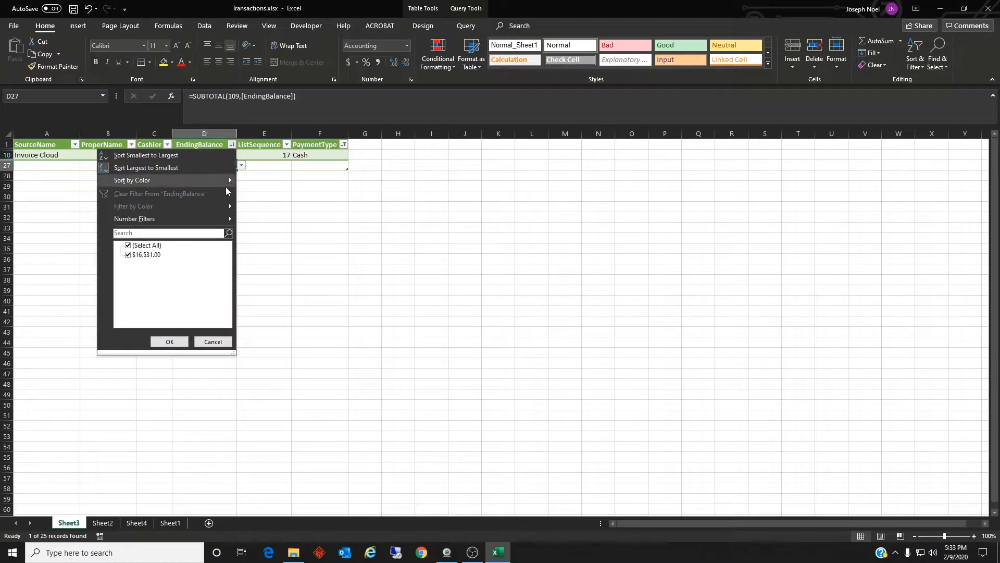
left_click(343, 146)
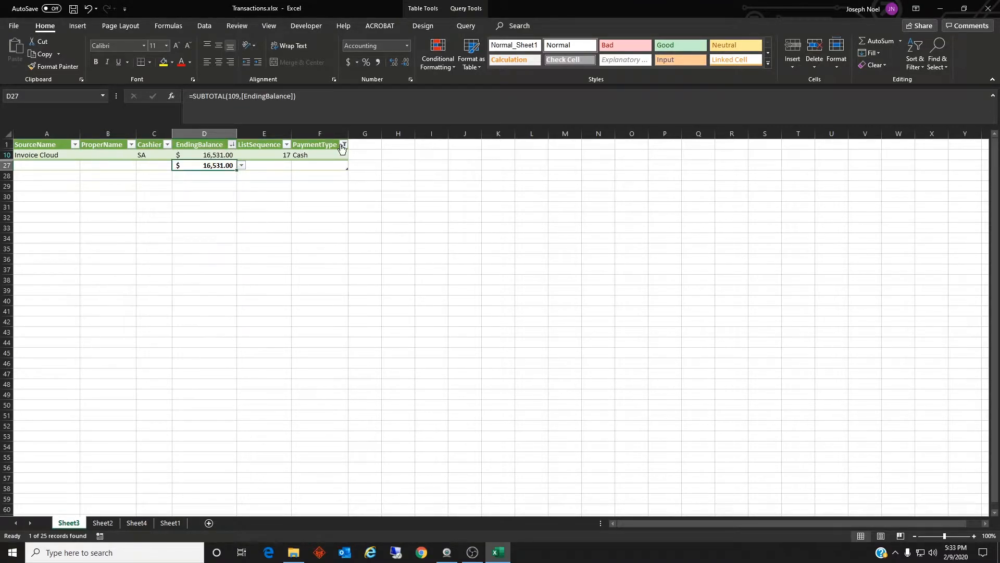
left_click(343, 149)
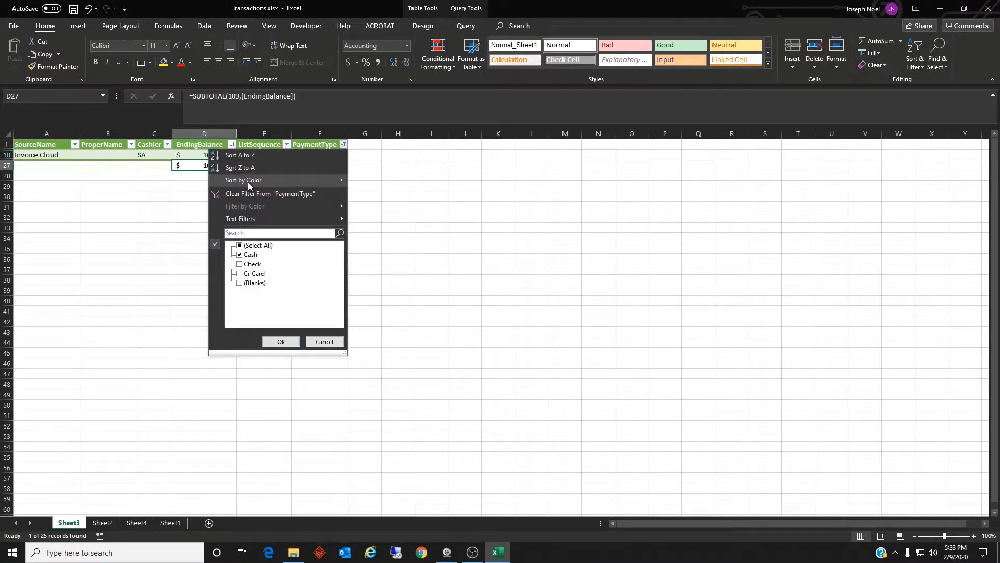
left_click(254, 194)
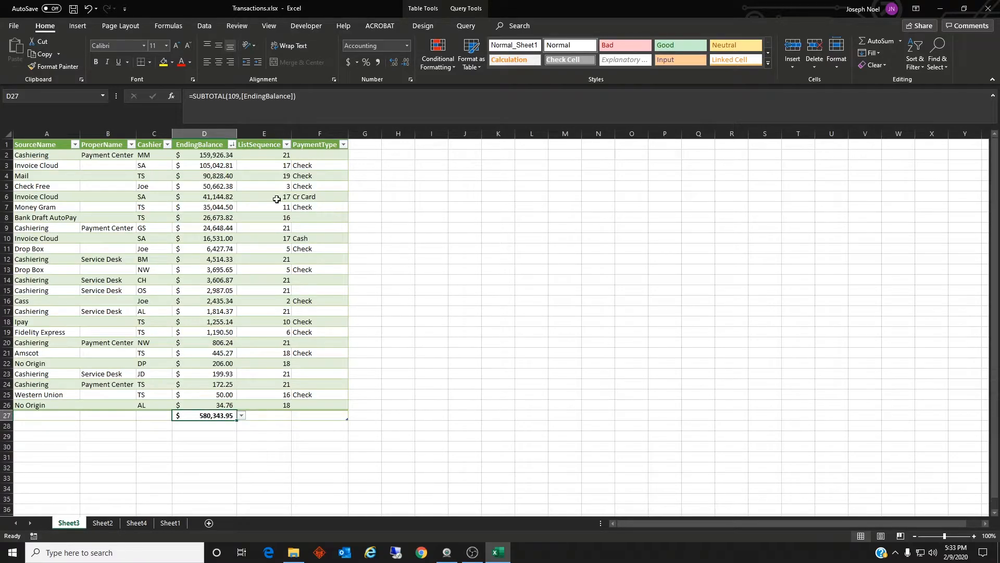
Sort the table by SourceName from A to Z
left_click(232, 149)
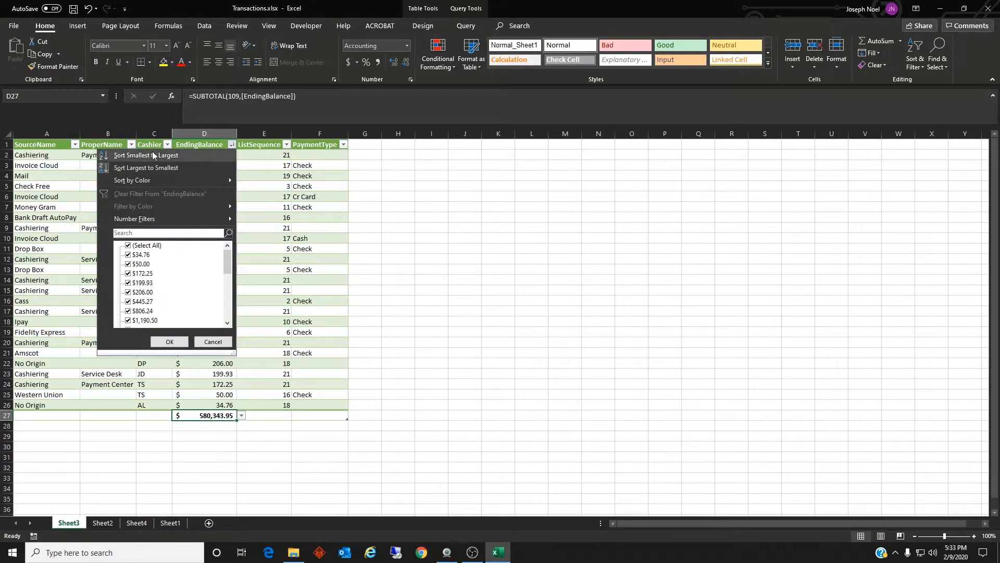
left_click(74, 145)
left_click(74, 147)
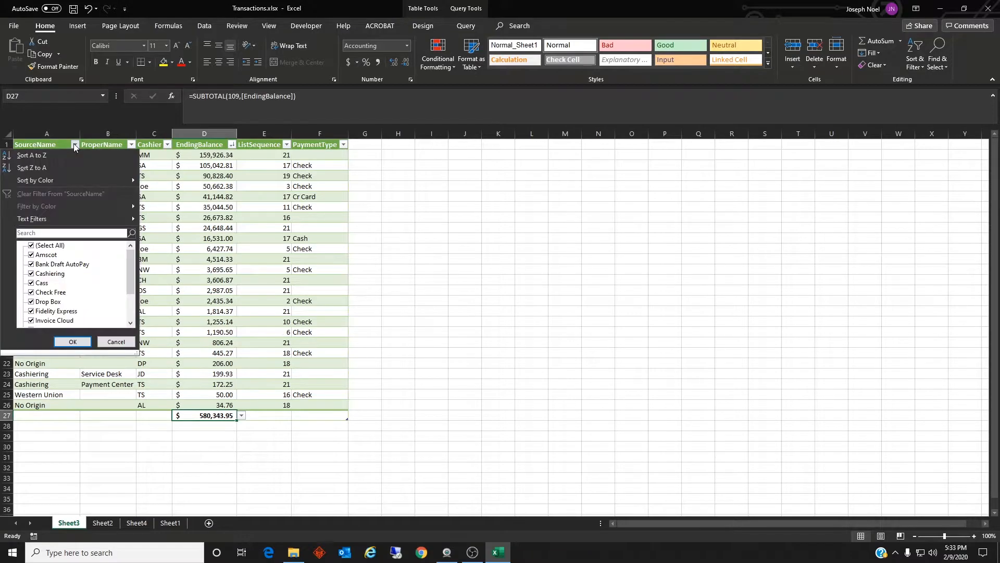
left_click(69, 158)
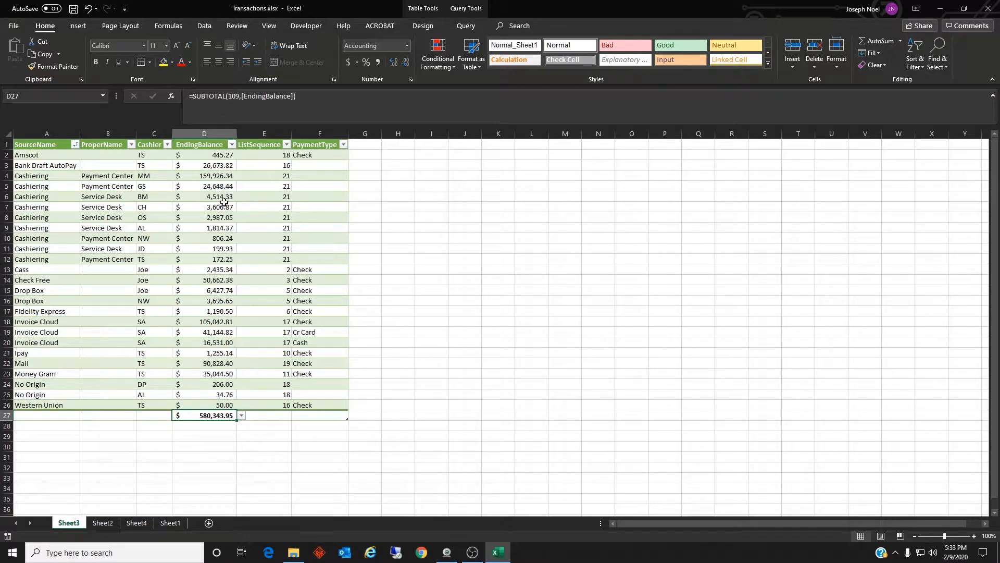
Filter EndingBalance to the top 5 items and sort the filtered rows from largest to smallest
left_click(231, 145)
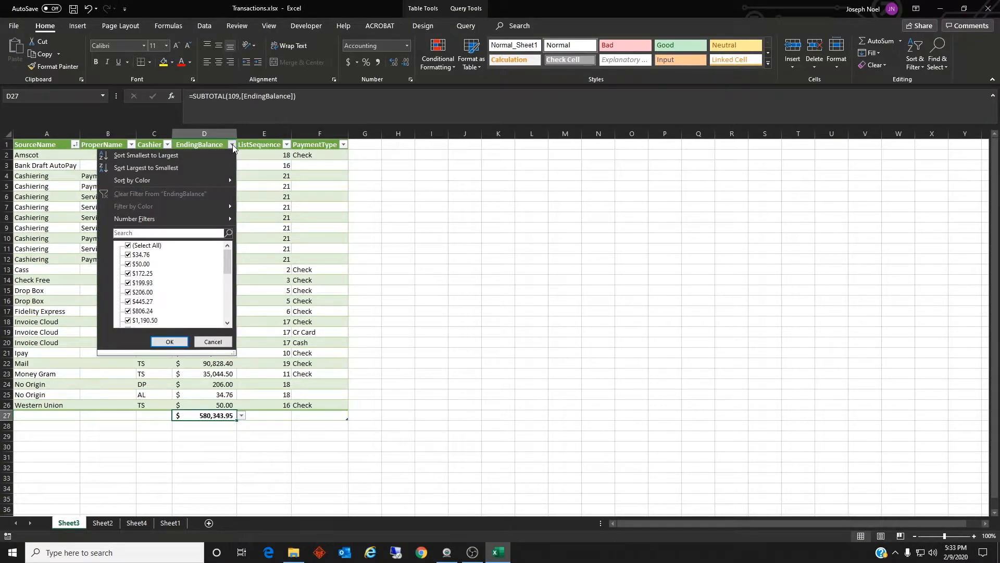
mouse_move(212, 219)
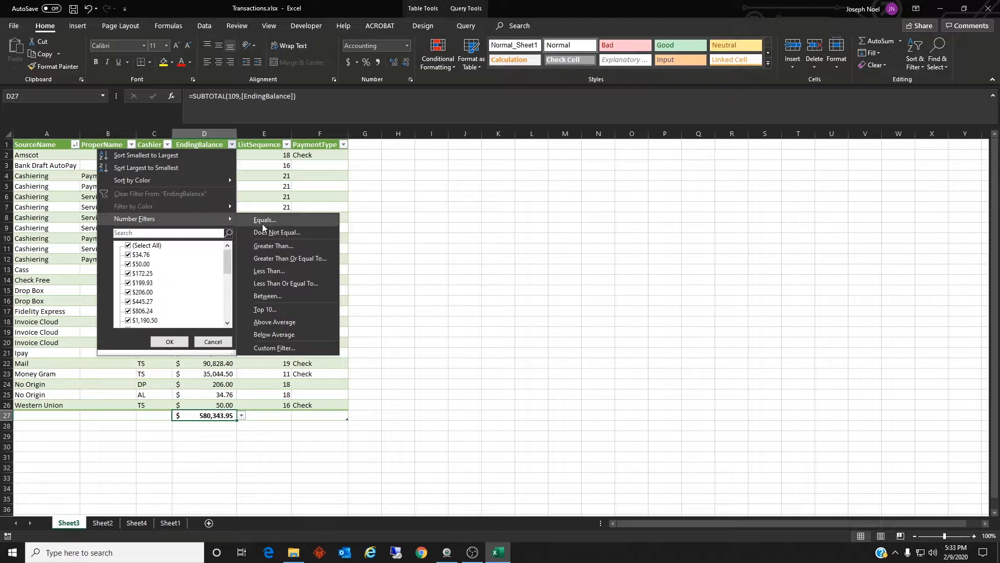
left_click(283, 310)
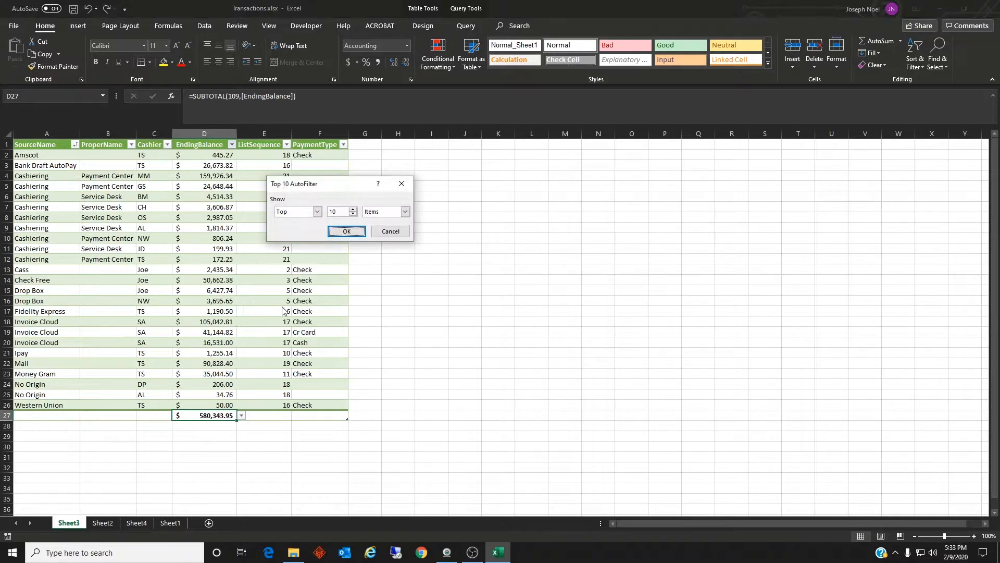
left_click(353, 214)
left_click(353, 214)
left_click(346, 231)
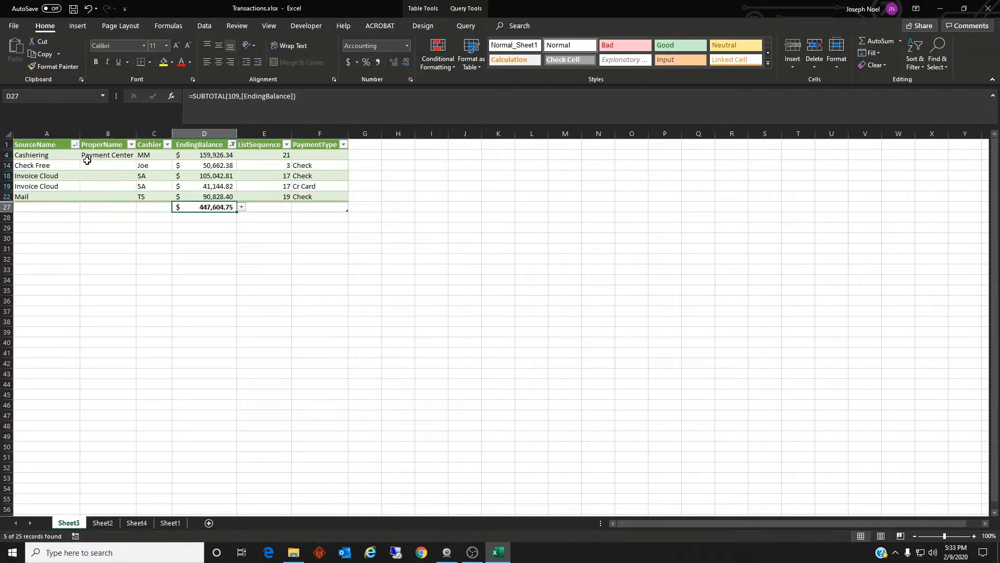
left_click(231, 145)
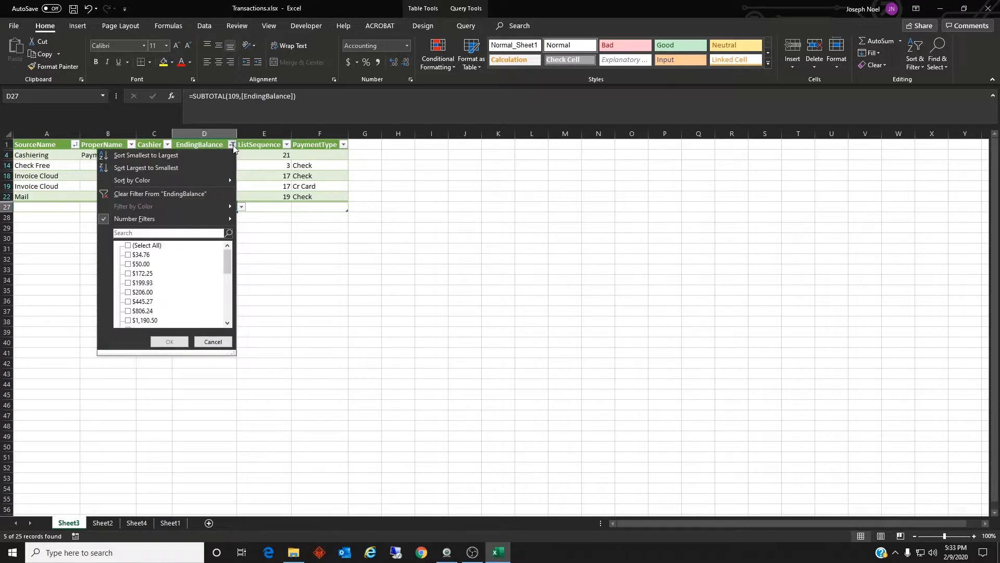
left_click(213, 167)
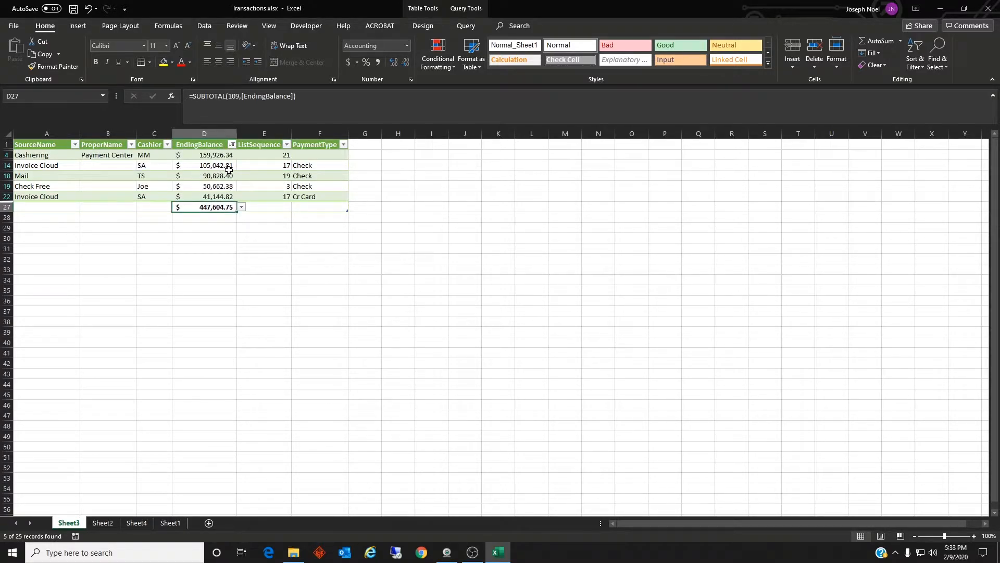
Clear the EndingBalance filter and sort the whole table by EndingBalance from largest to smallest
left_click(231, 144)
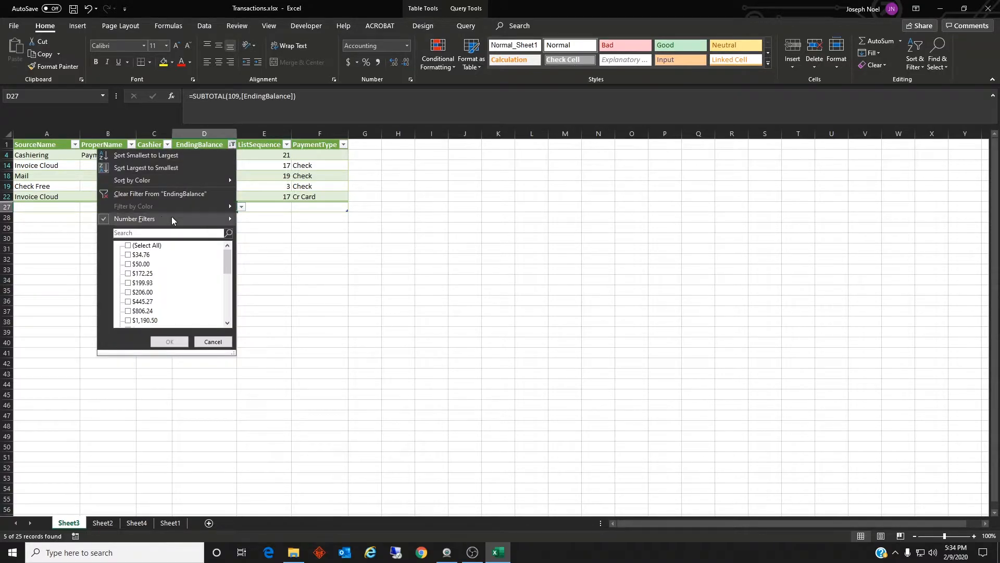
left_click(196, 194)
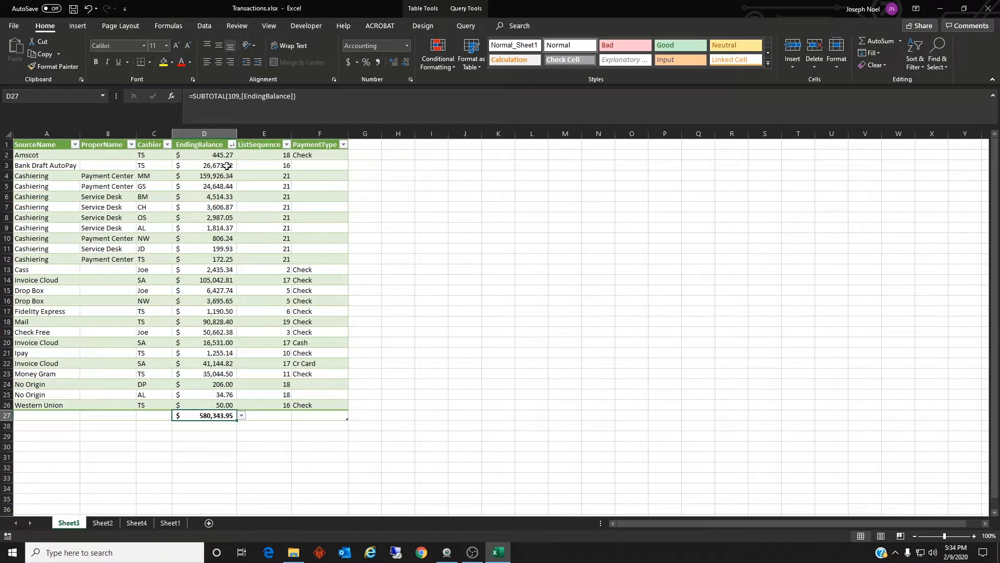
left_click(232, 145)
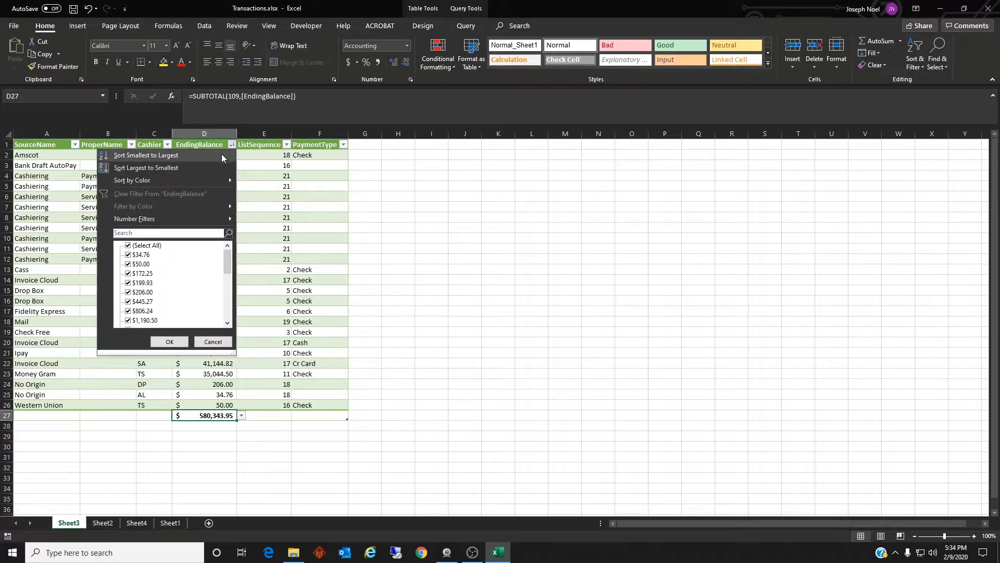
left_click(212, 166)
Apply a Top 10 number filter to the sorted EndingBalance column, limited to the top 5 items
left_click(231, 144)
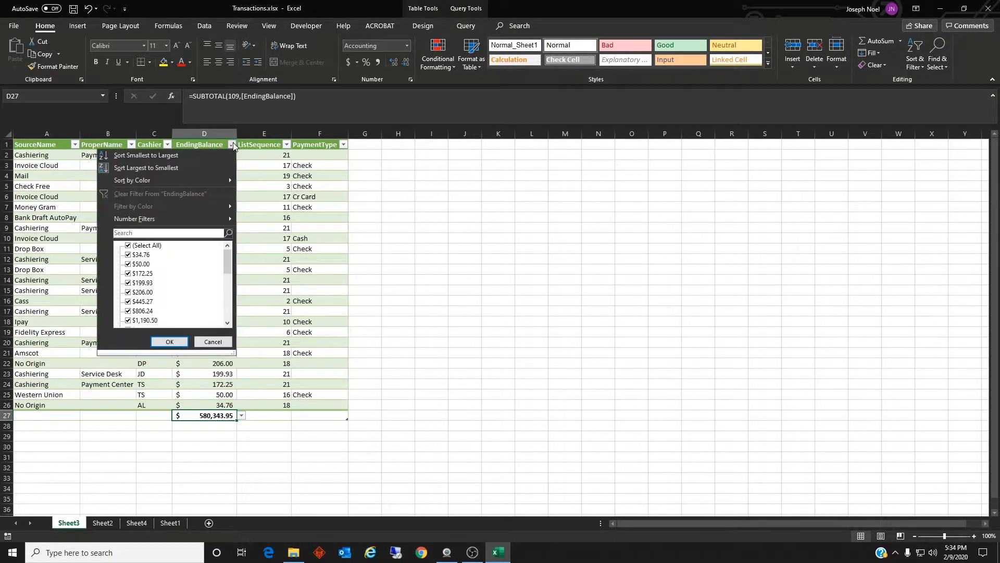
mouse_move(218, 219)
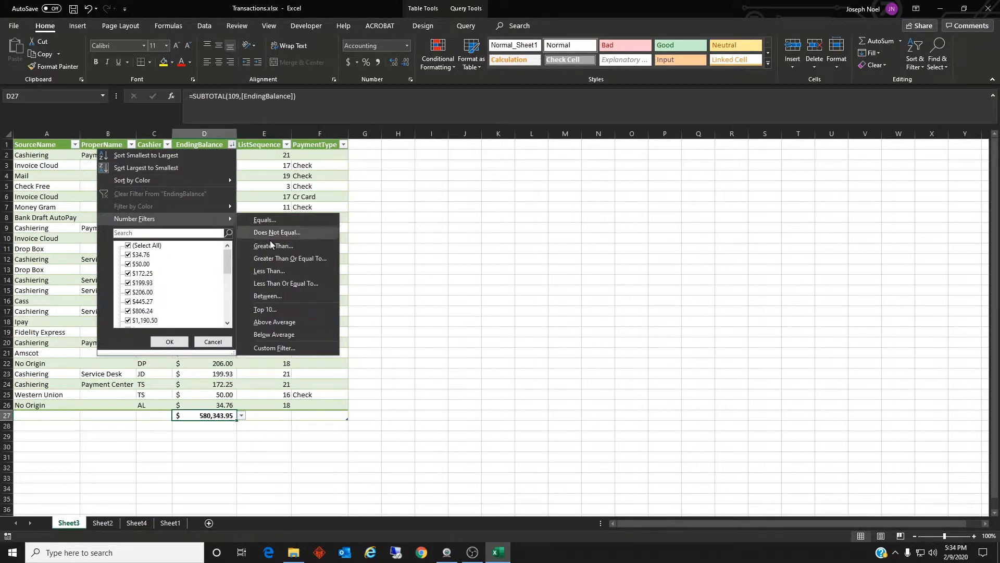
left_click(265, 309)
left_click(353, 215)
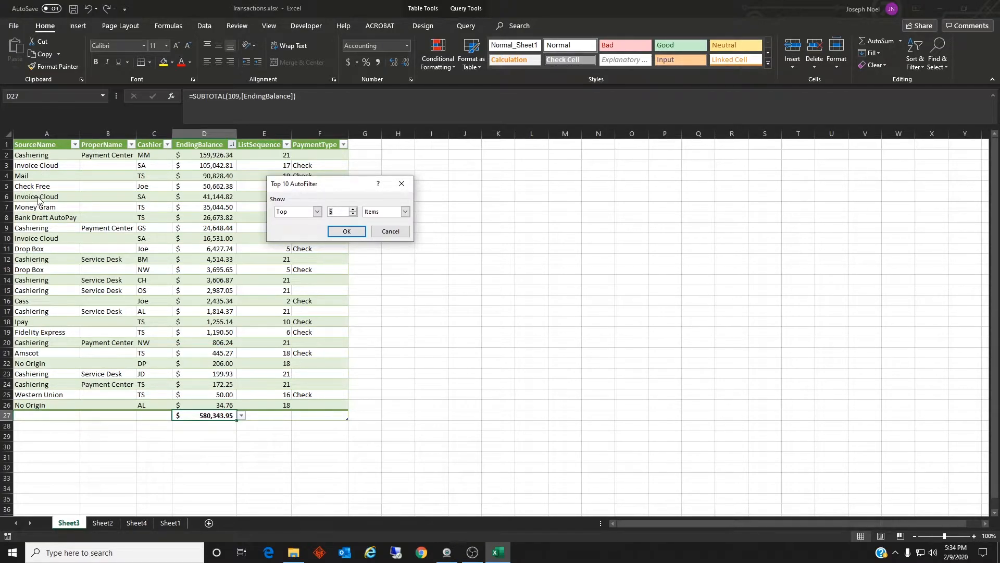
left_click(342, 233)
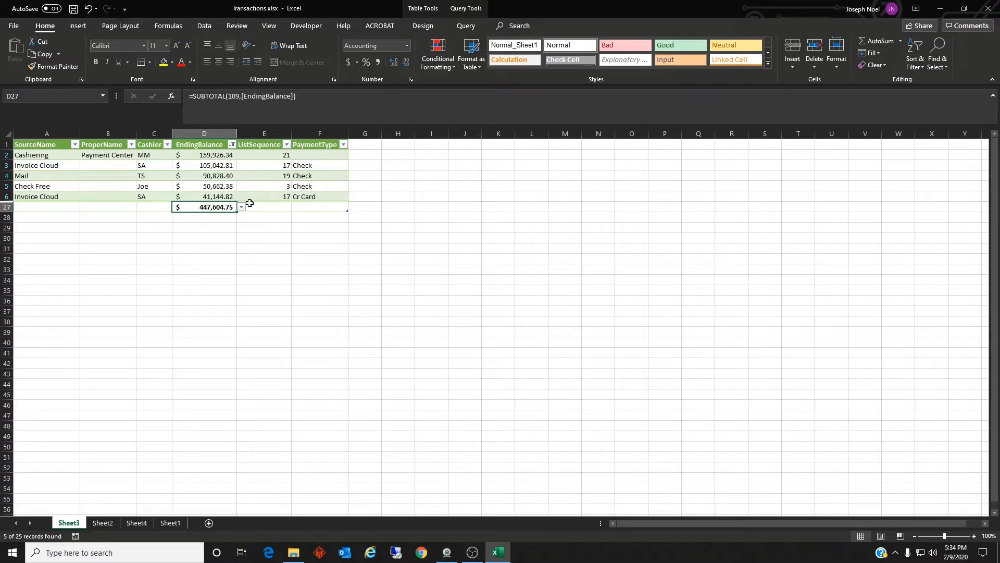
Remove the top 5 filter from the EndingBalance column
left_click(232, 144)
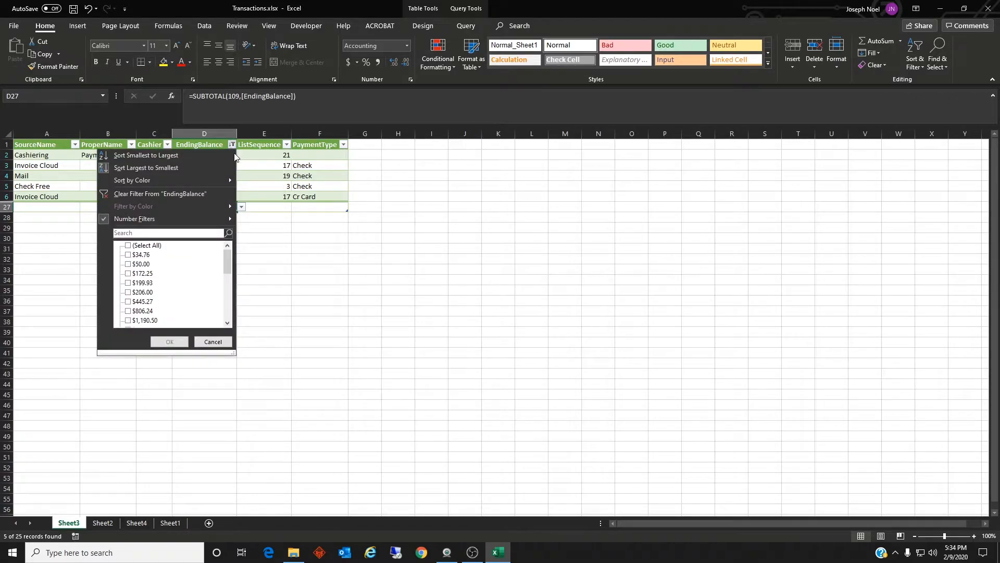
left_click(198, 194)
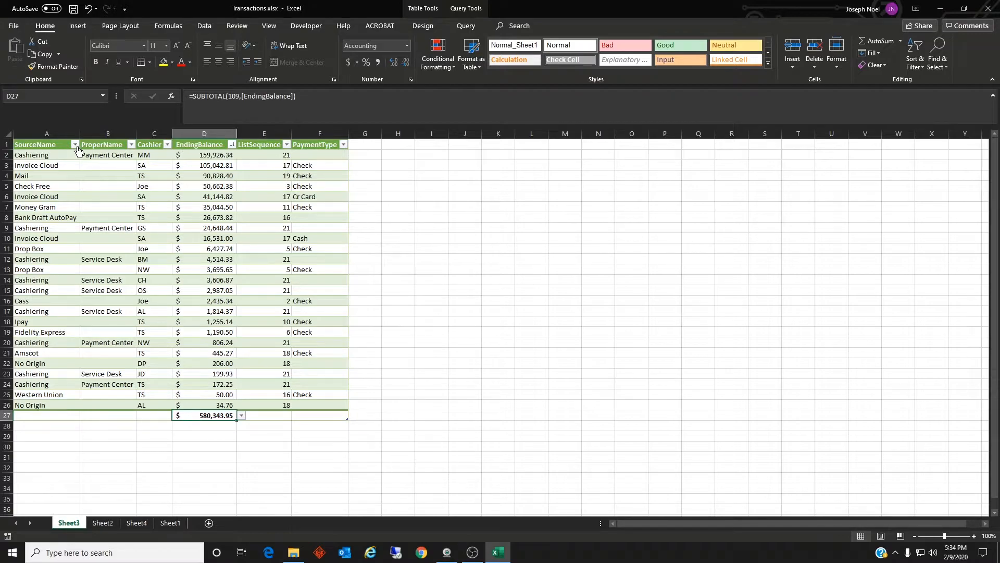
Filter the EndingBalance column to show only below-average amounts
left_click(232, 145)
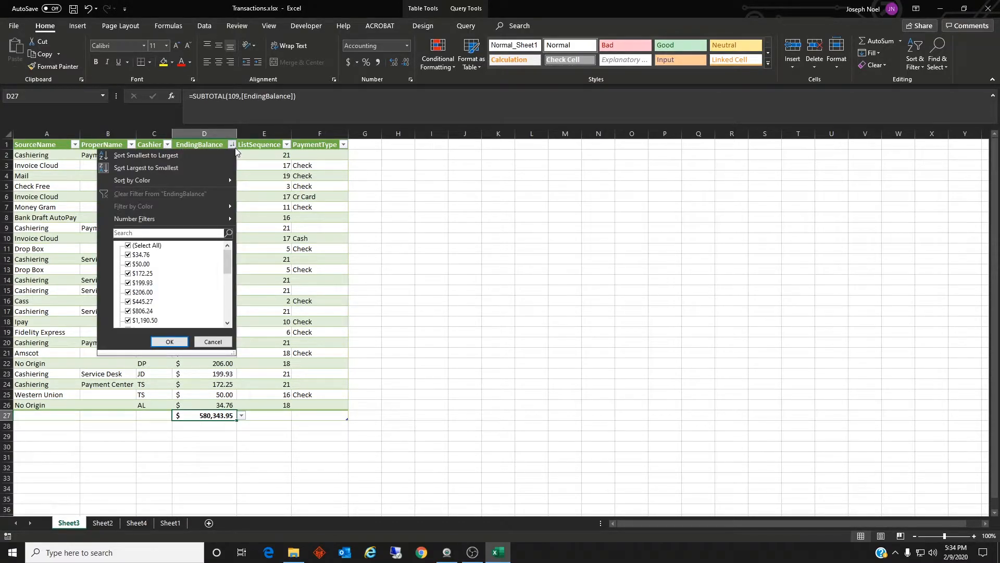
mouse_move(210, 221)
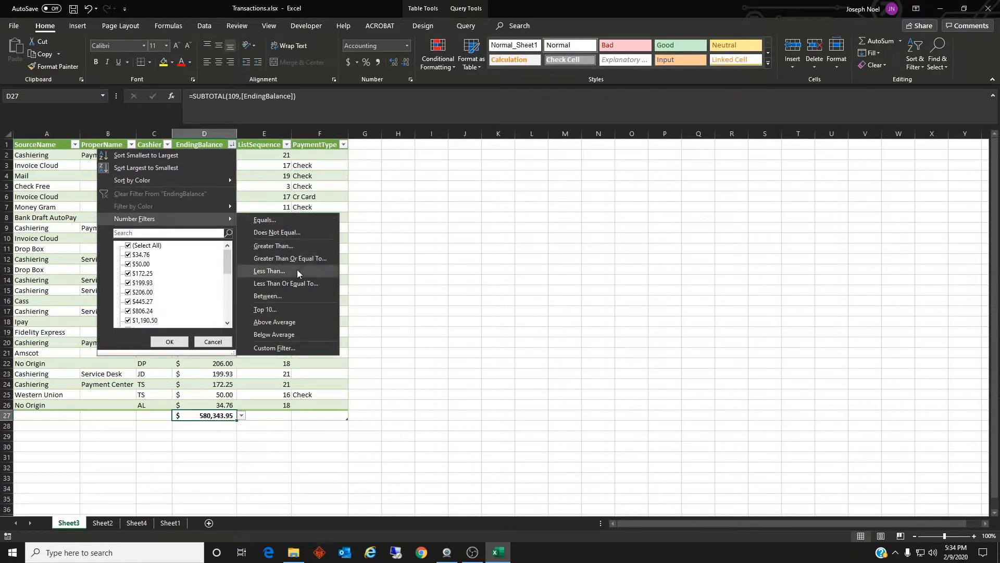
left_click(301, 335)
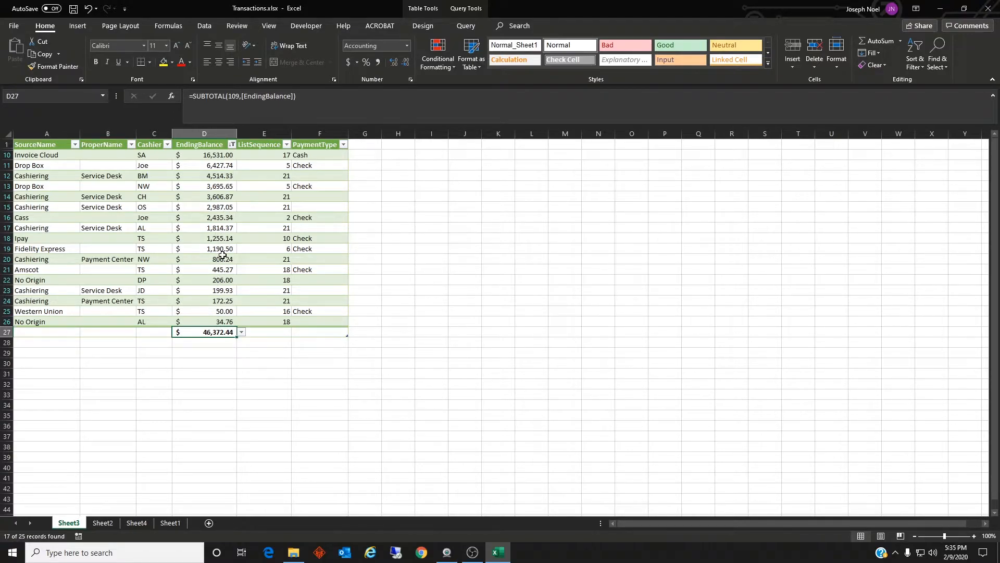
Clear the below-average filter from EndingBalance and deselect the table
left_click(233, 145)
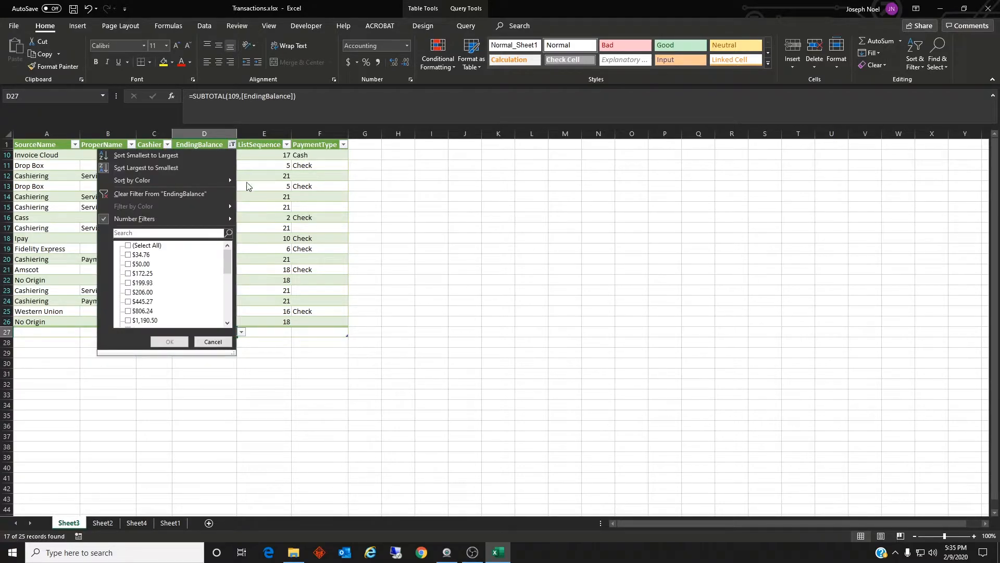
left_click(213, 194)
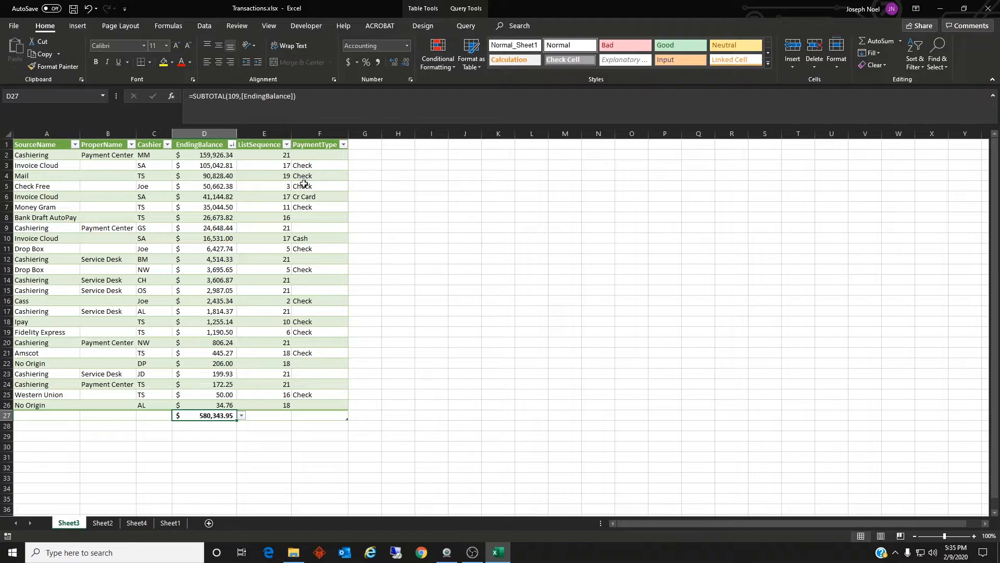
left_click(277, 436)
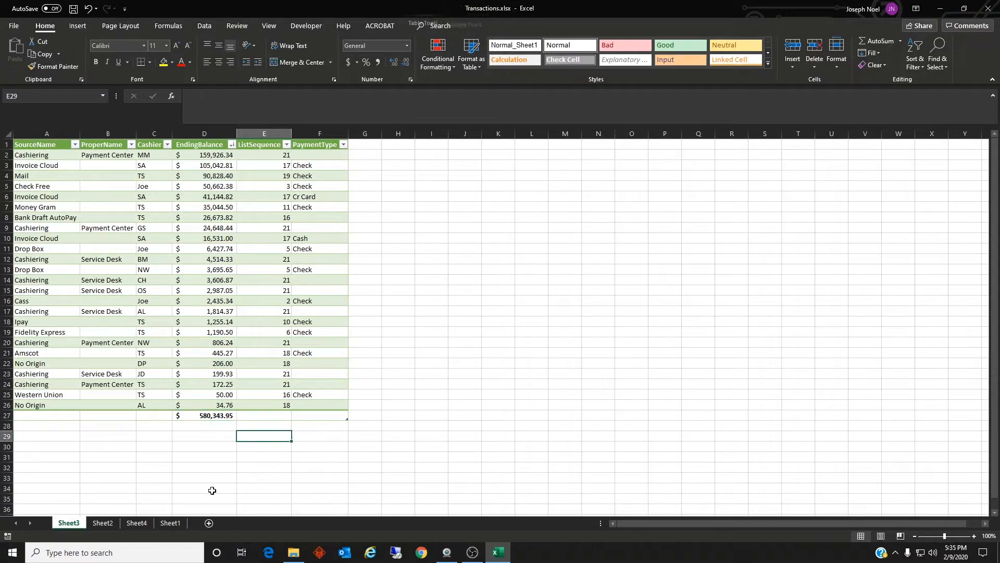
Convert the leave data in A1:I589 on Sheet1 into a table with headers
left_click(172, 523)
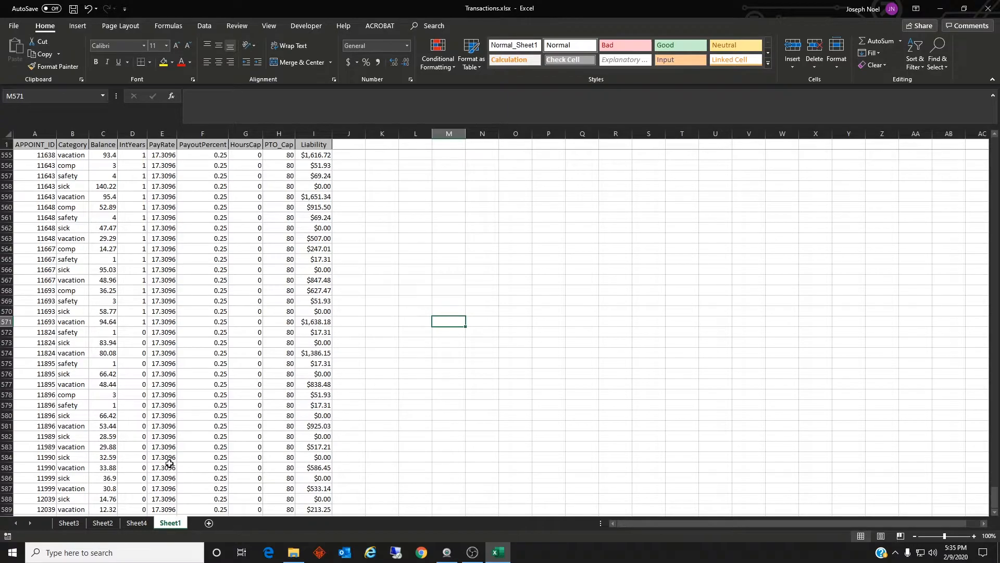
left_click(41, 144)
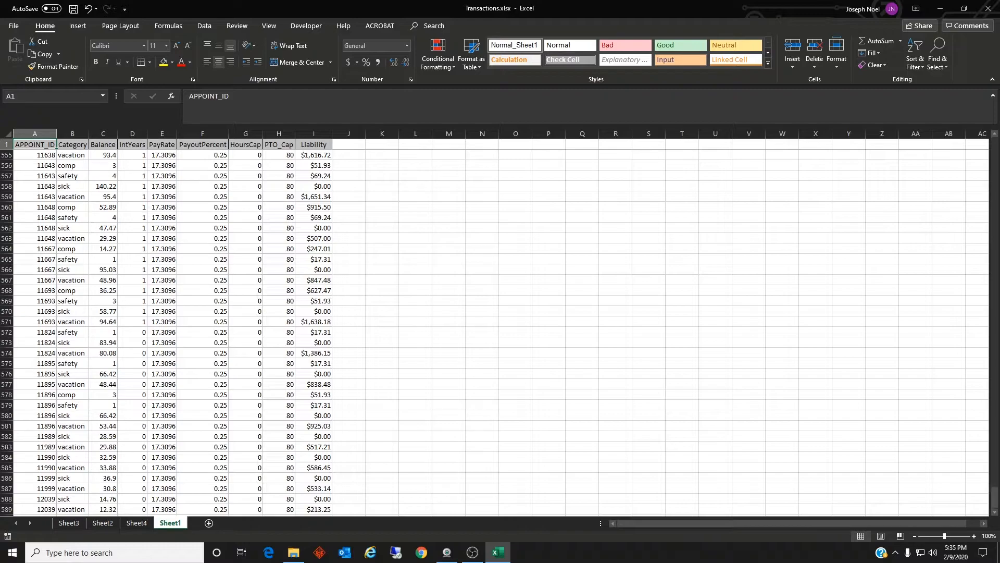
left_click(310, 510)
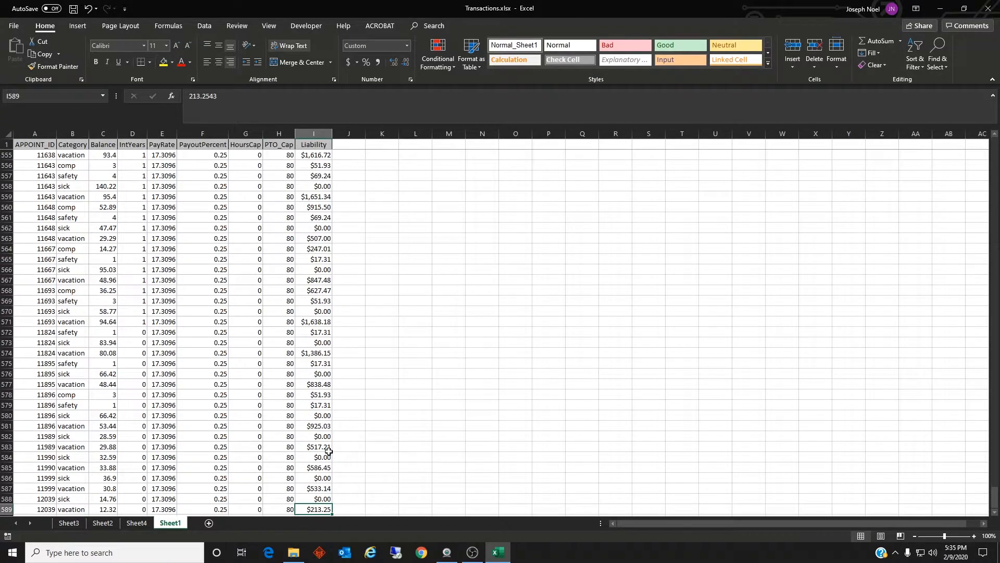
left_click(44, 145, "shift")
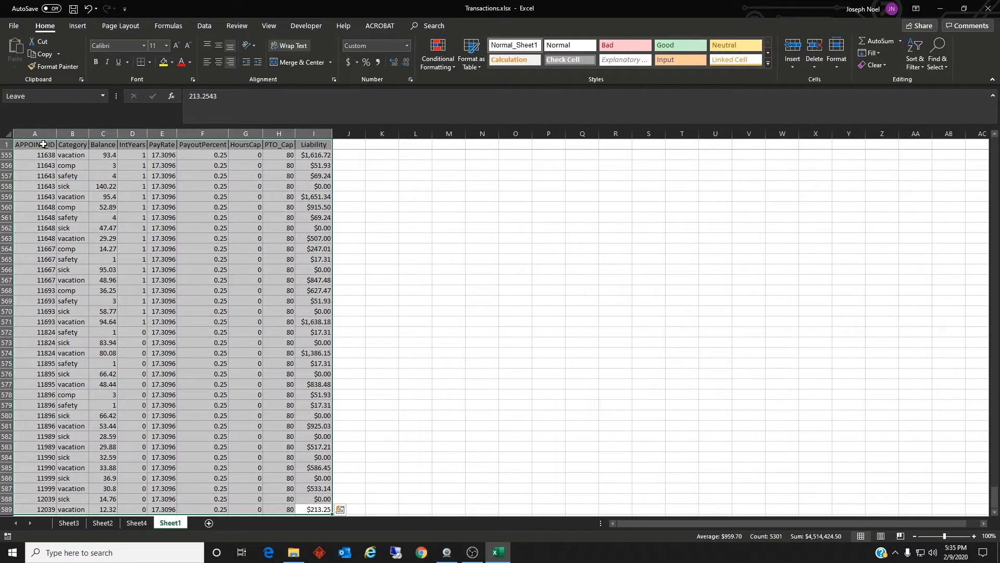
left_click(73, 26)
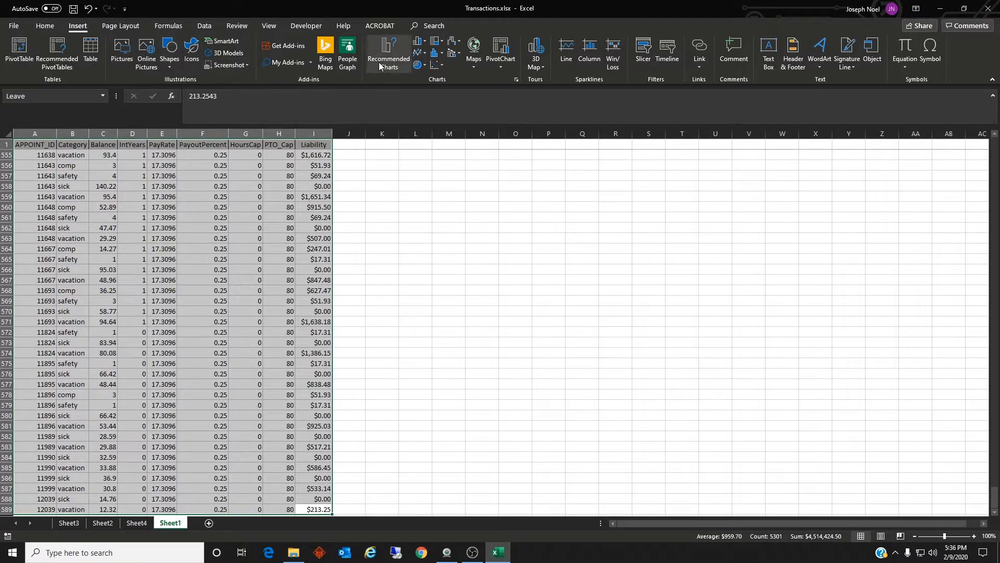
left_click(91, 50)
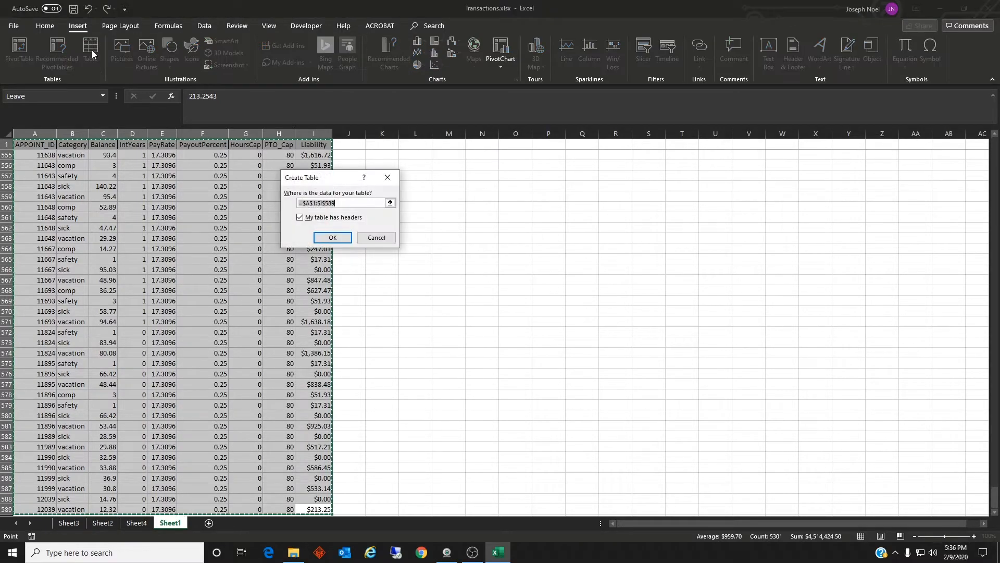
left_click(333, 237)
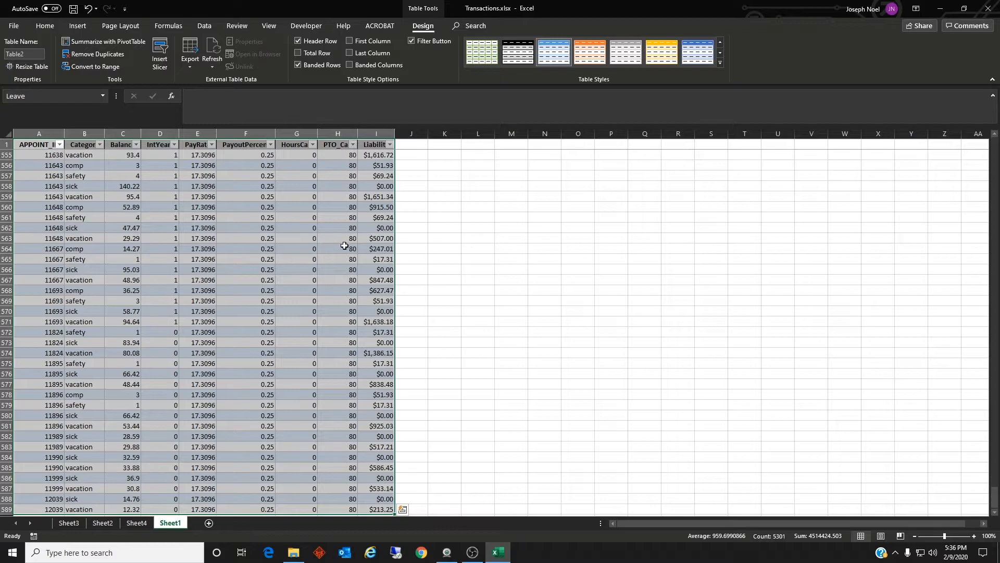
left_click(451, 248)
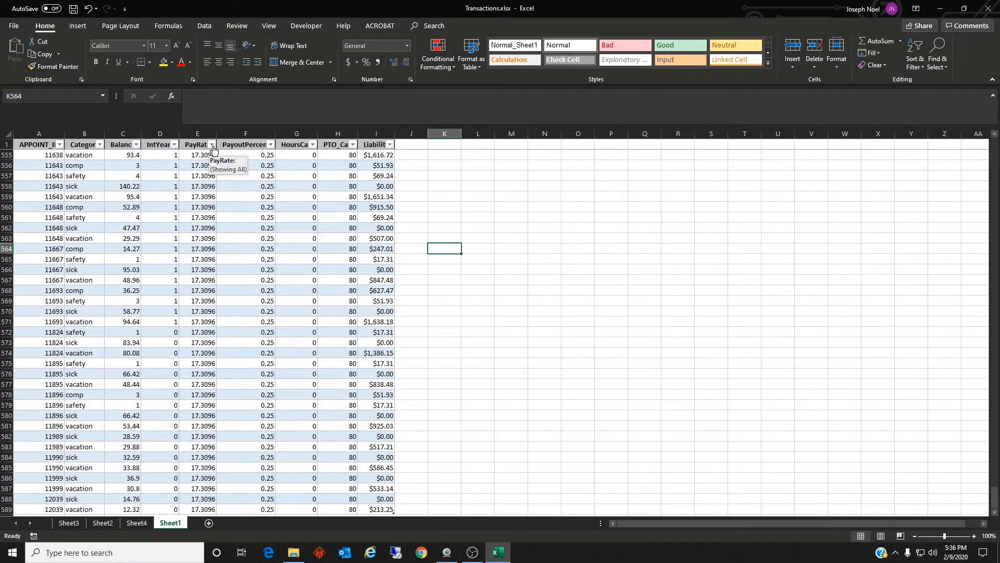
Filter the Category column of the leave table to show only vacation rows
left_click(100, 145)
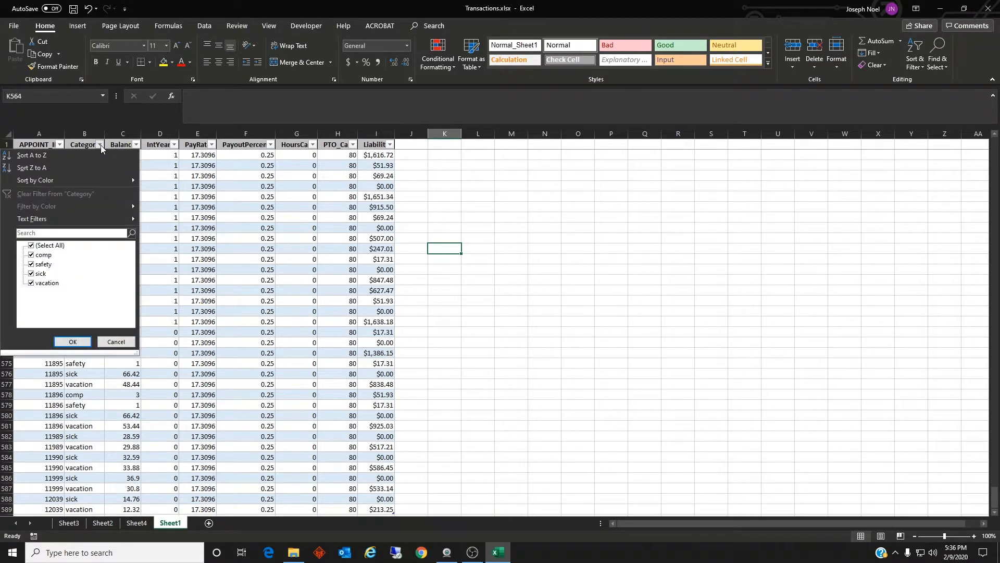
left_click(31, 284)
left_click(31, 245)
left_click(31, 245)
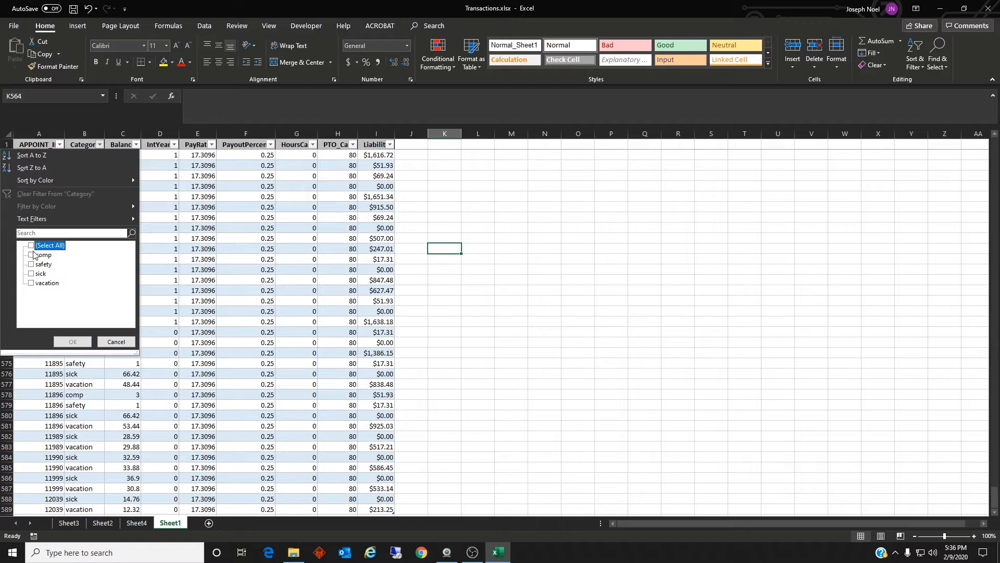
left_click(31, 284)
left_click(71, 343)
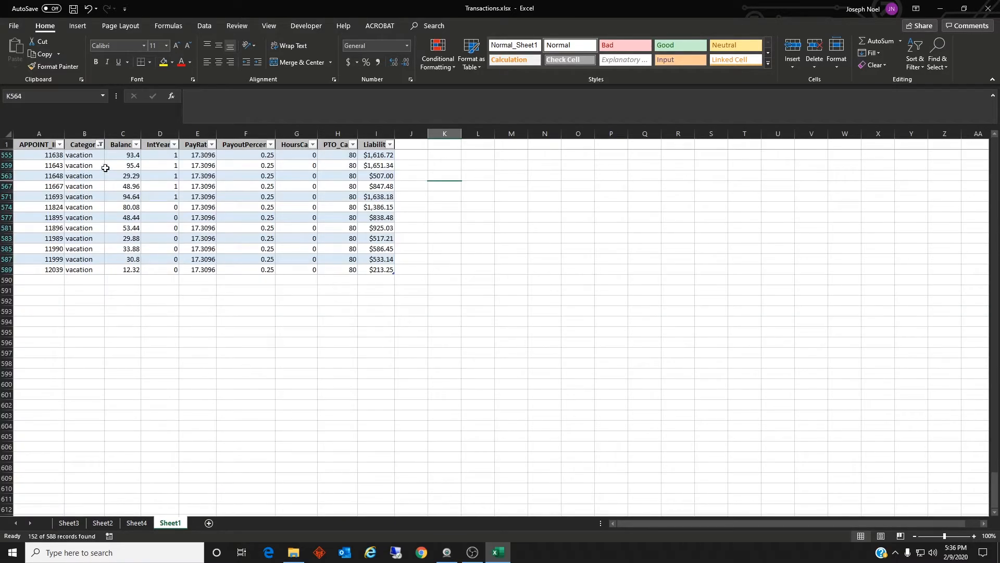
Add an AutoSum total below the Liability column in I590 and widen that column to fit the total
scroll(100, 270, "up", 2)
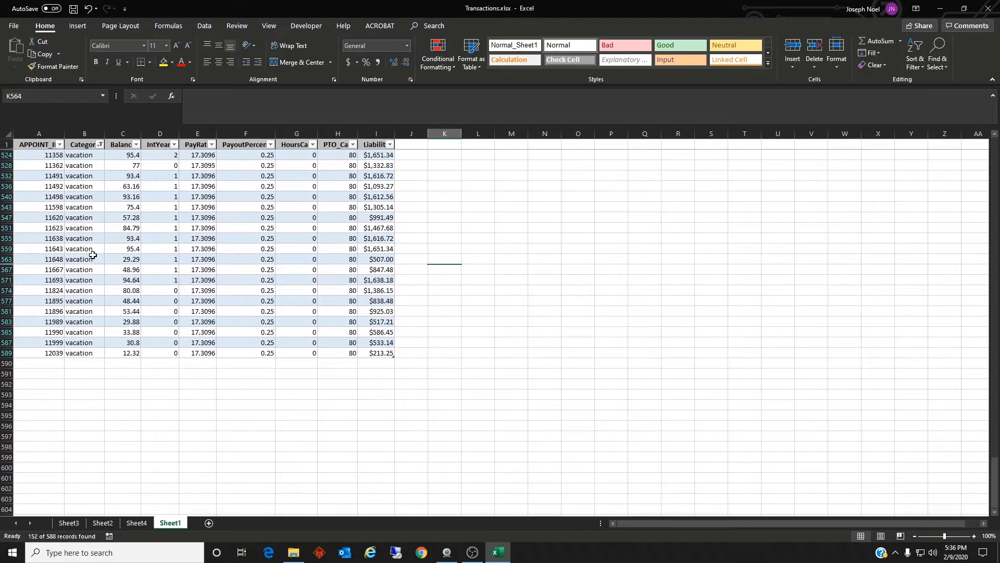
left_click(382, 368)
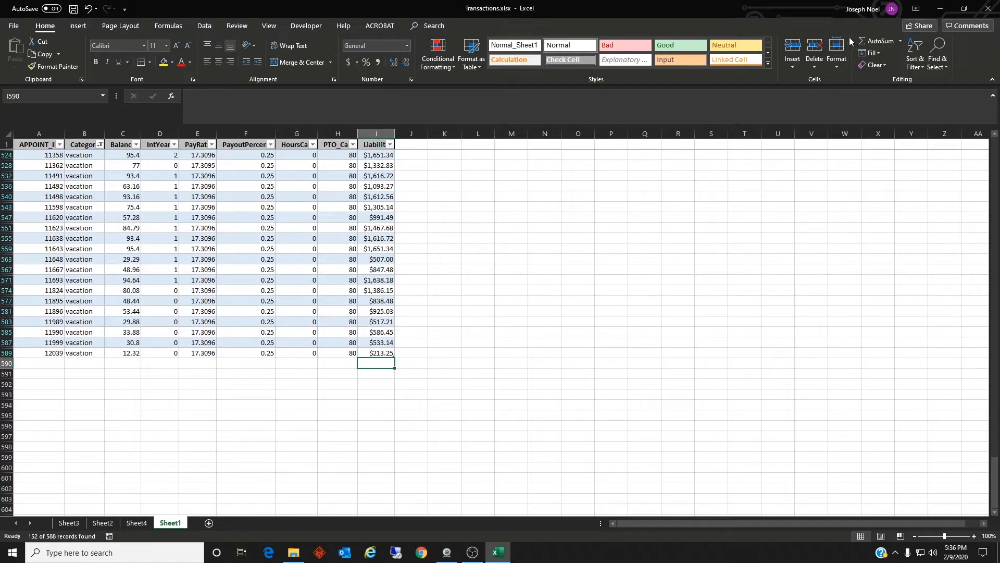
left_click(871, 37)
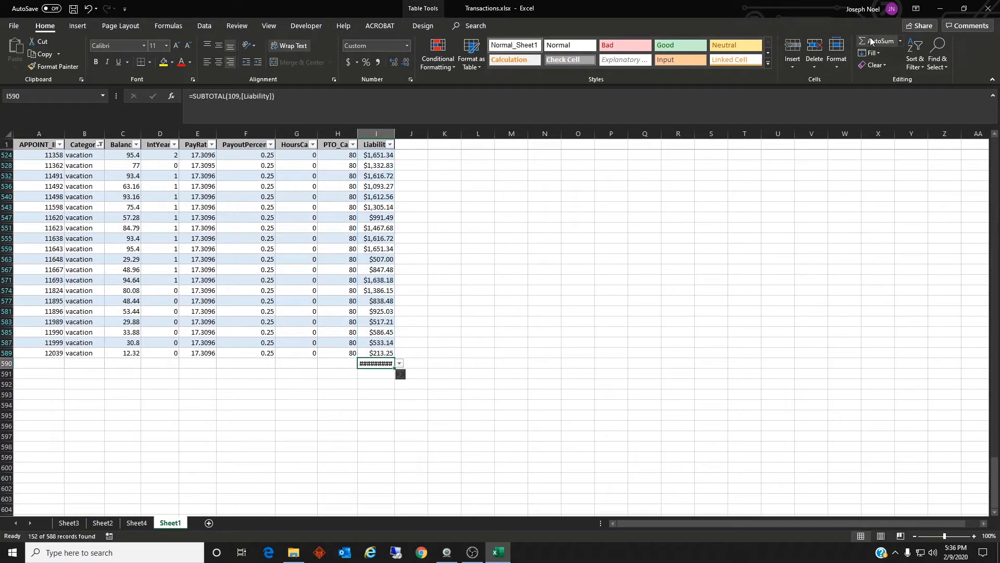
left_click_drag(394, 134, 441, 130)
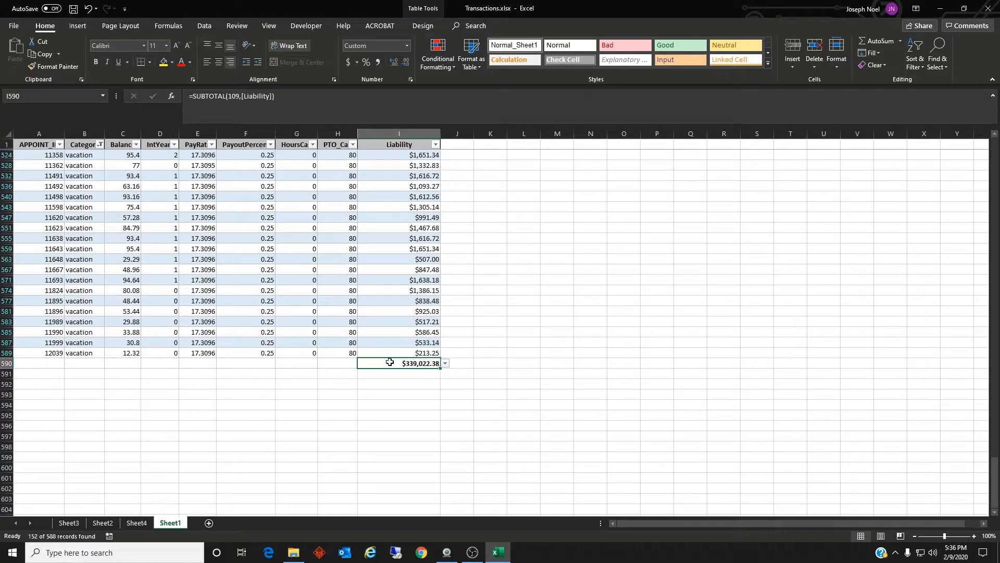
Switch the Category filter from vacation to sick rows only
left_click(100, 144)
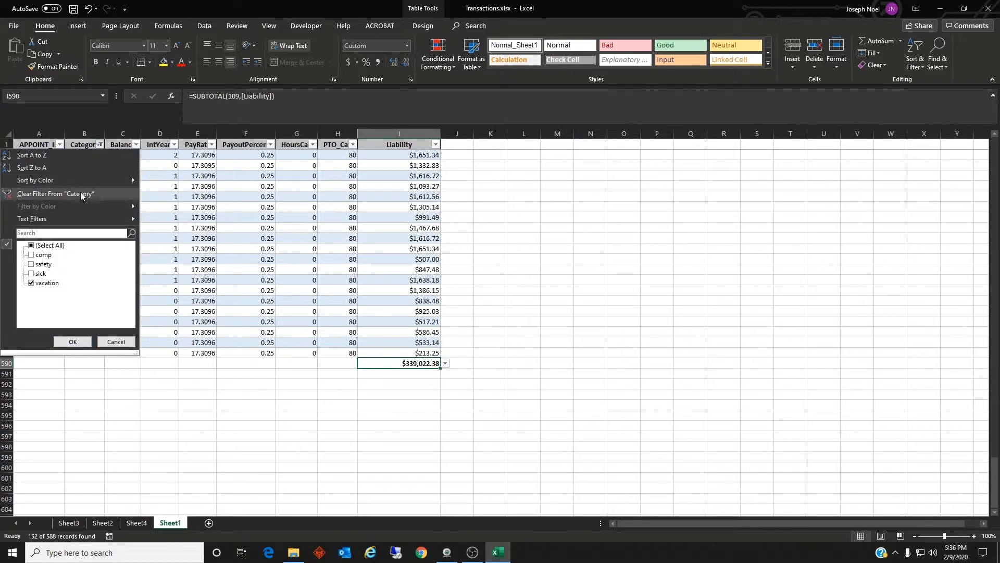
left_click(31, 283)
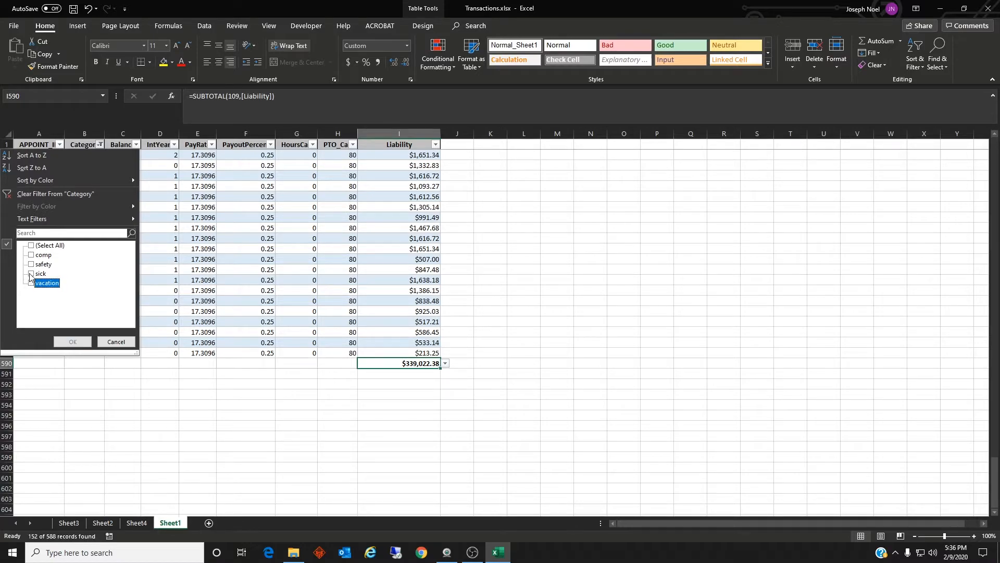
left_click(32, 274)
left_click(72, 341)
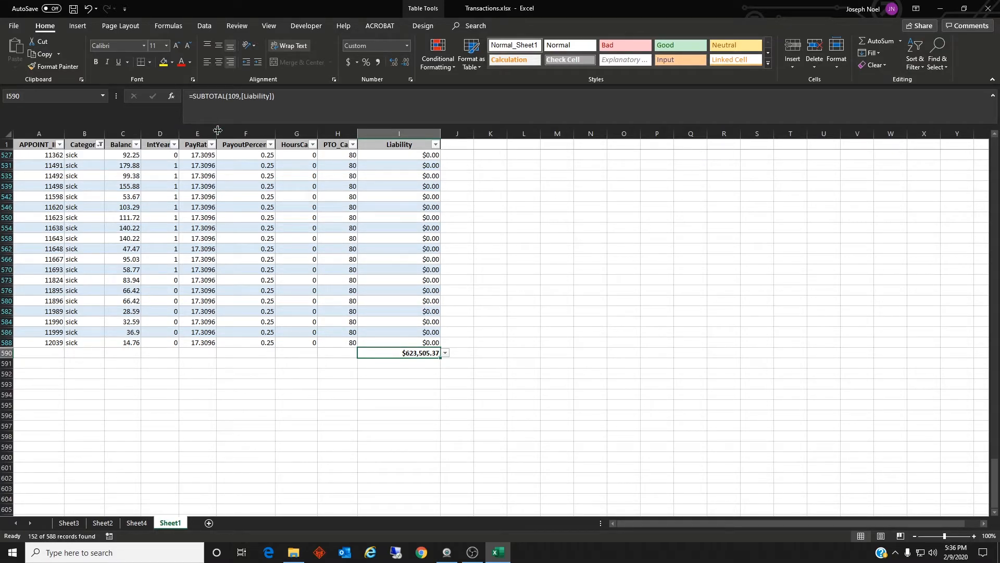
Change the Category filter to show only safety rows and review them with their Liability total
left_click(99, 145)
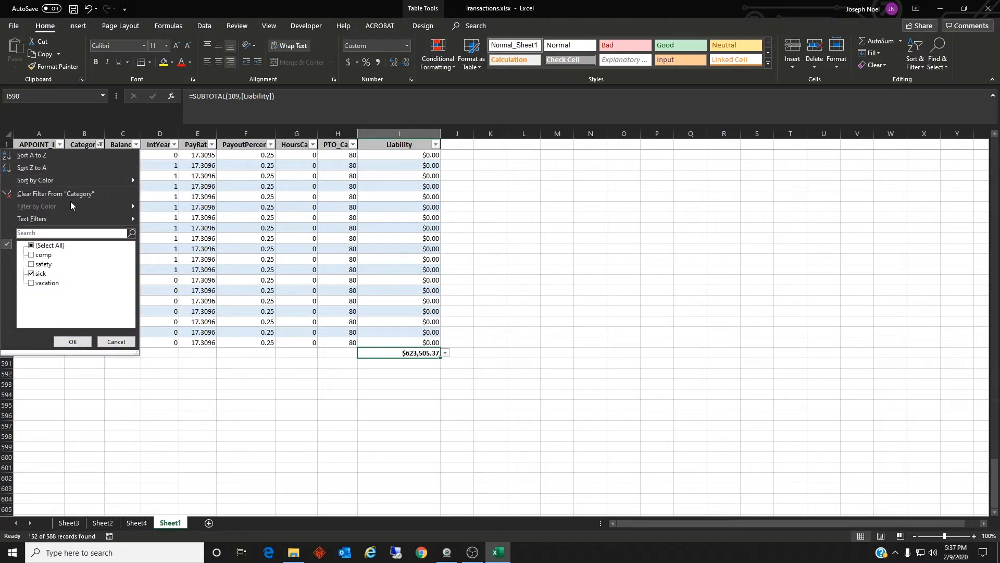
left_click(31, 273)
left_click(31, 264)
left_click(71, 341)
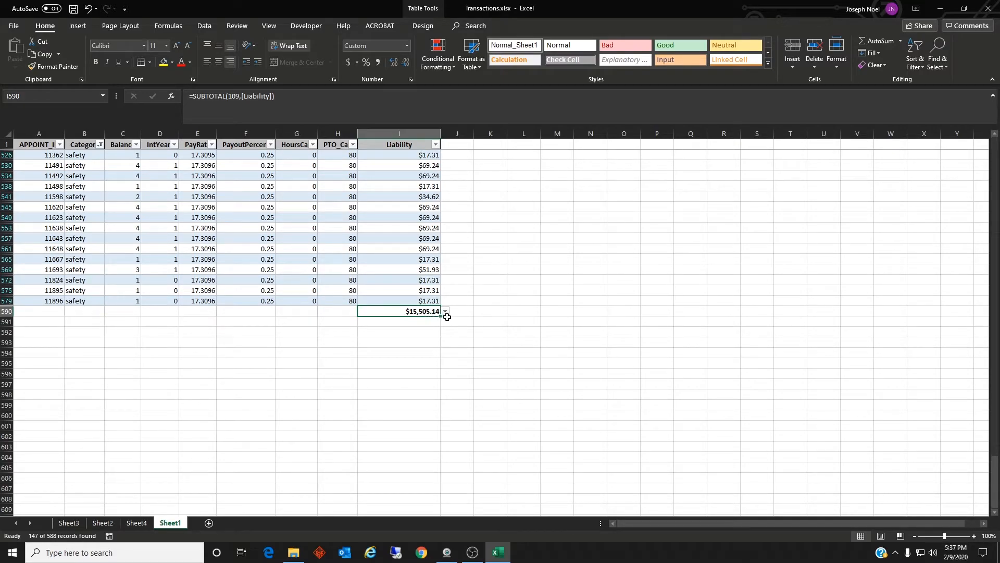
scroll(440, 326, "up", 1)
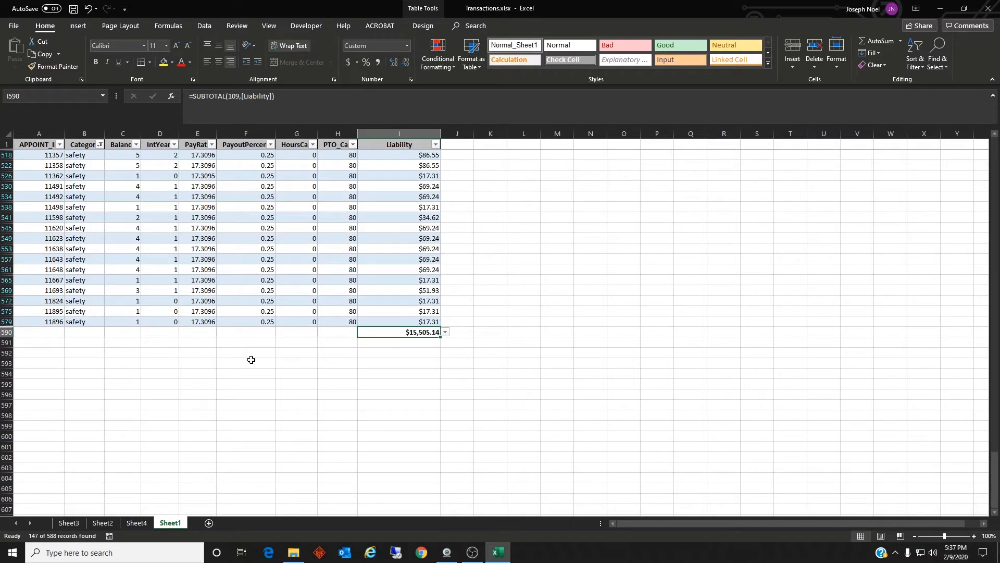
scroll(251, 360, "up", 3)
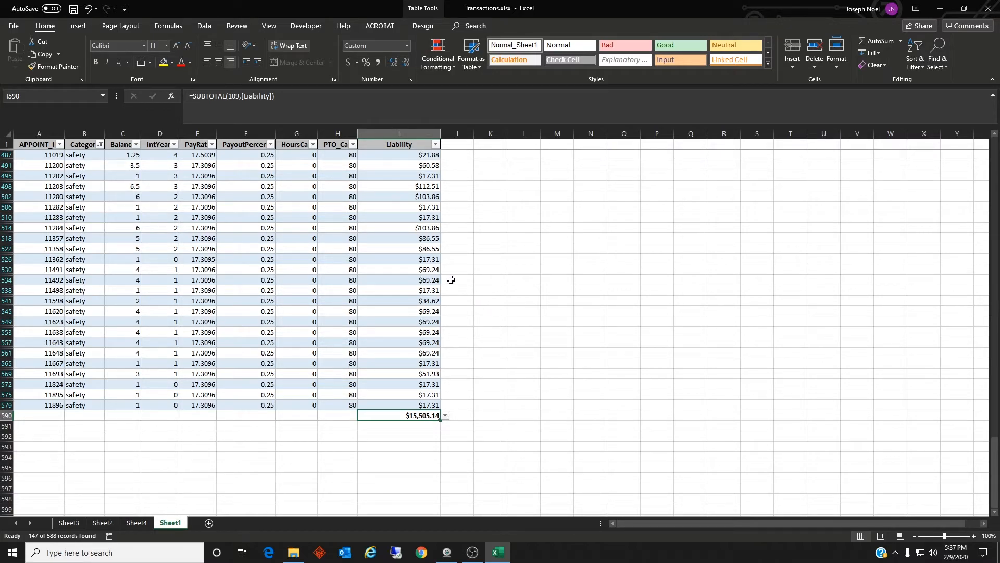
Clear the safety filter from Category so that all leave categories are listed
left_click(100, 144)
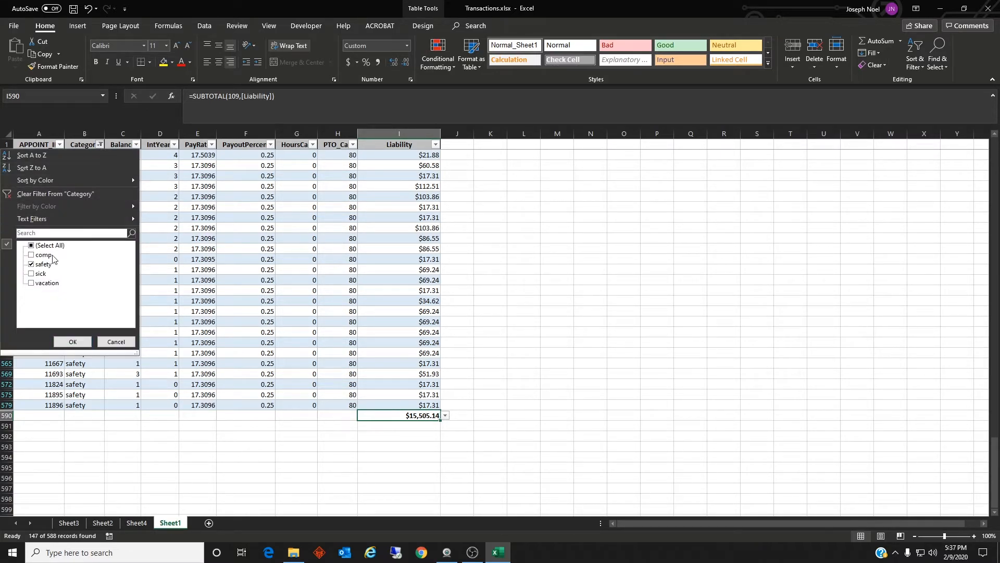
left_click(31, 246)
left_click(78, 193)
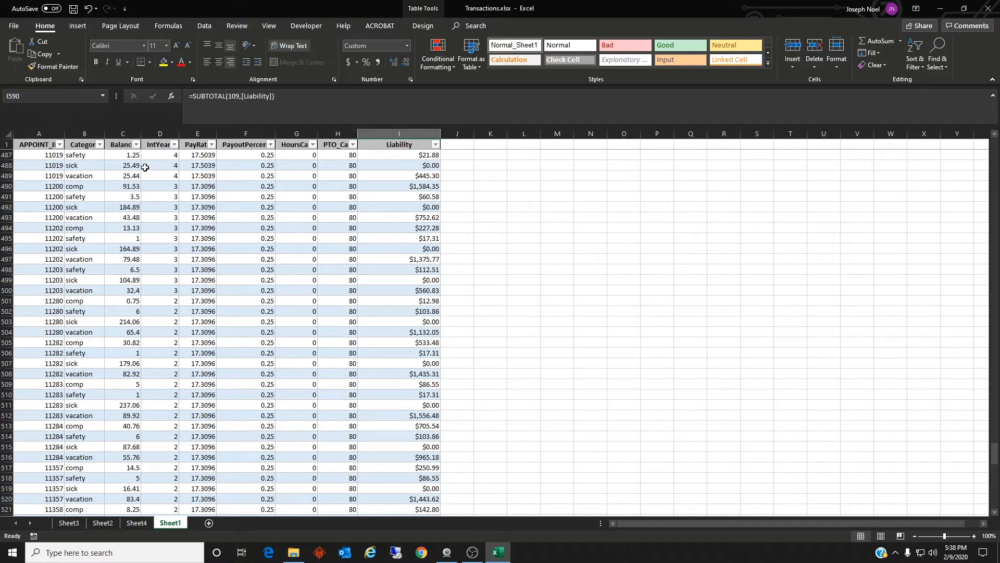
Filter the full leave table by Category again, keeping only vacation
left_click(100, 145)
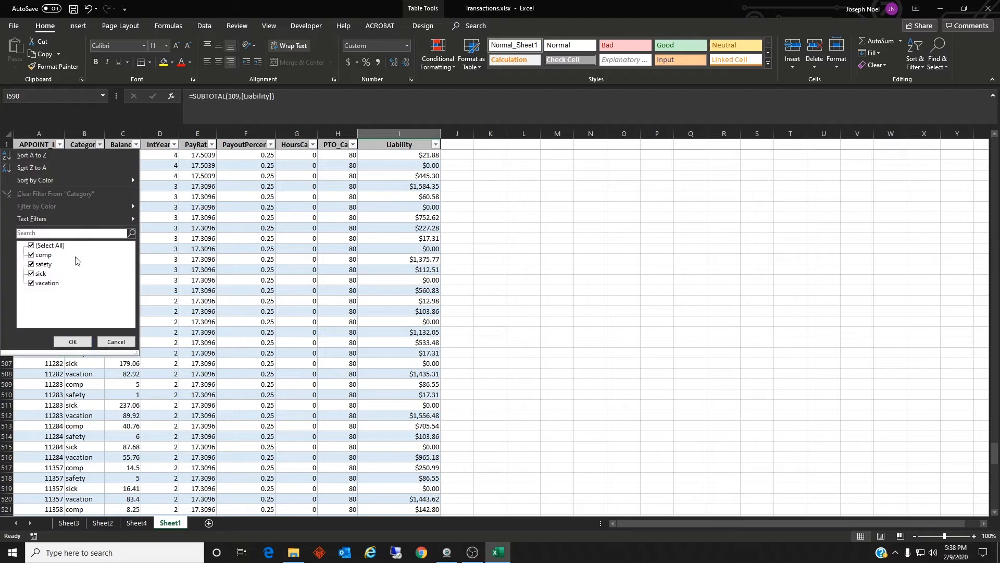
left_click(31, 246)
left_click(31, 283)
left_click(72, 342)
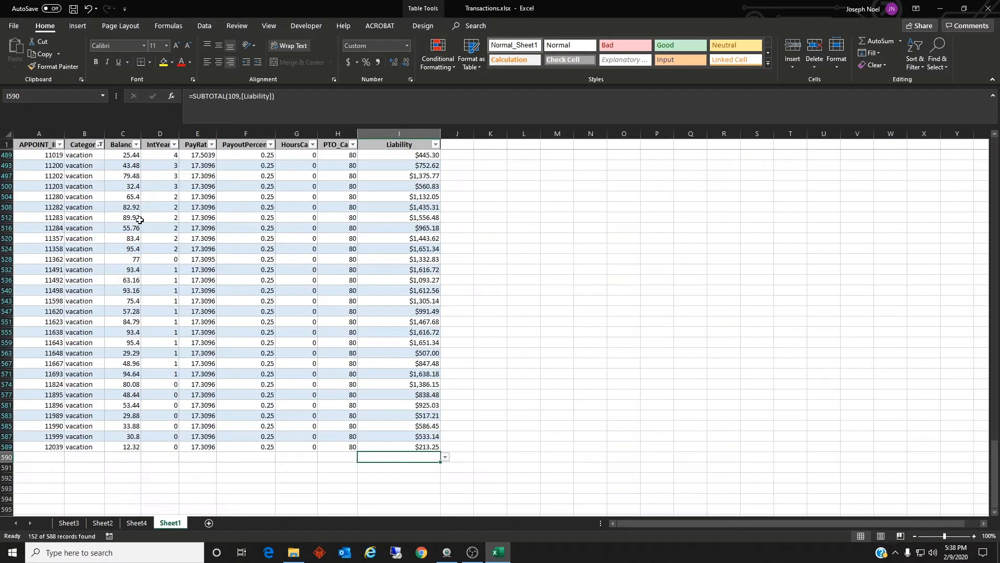
Sort the vacation rows by Balance from largest to smallest and view the highest balances
left_click(136, 144)
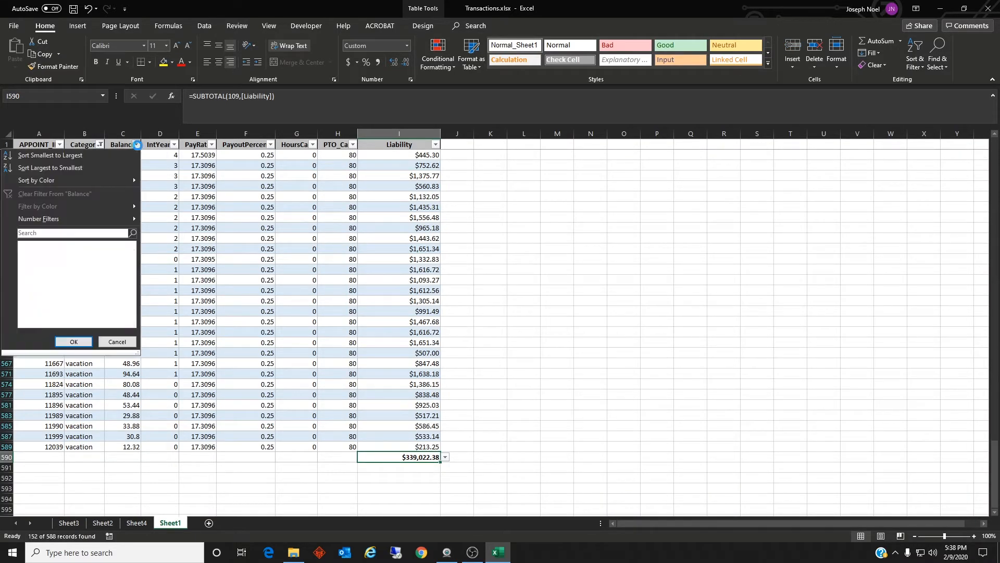
left_click(86, 168)
scroll(348, 269, "up", 7)
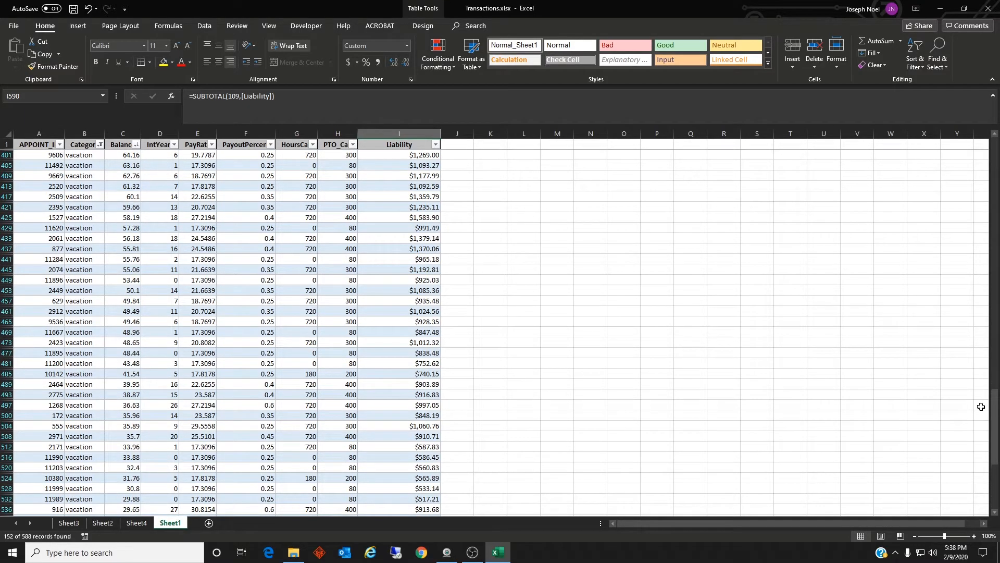
left_click_drag(994, 420, 991, 155)
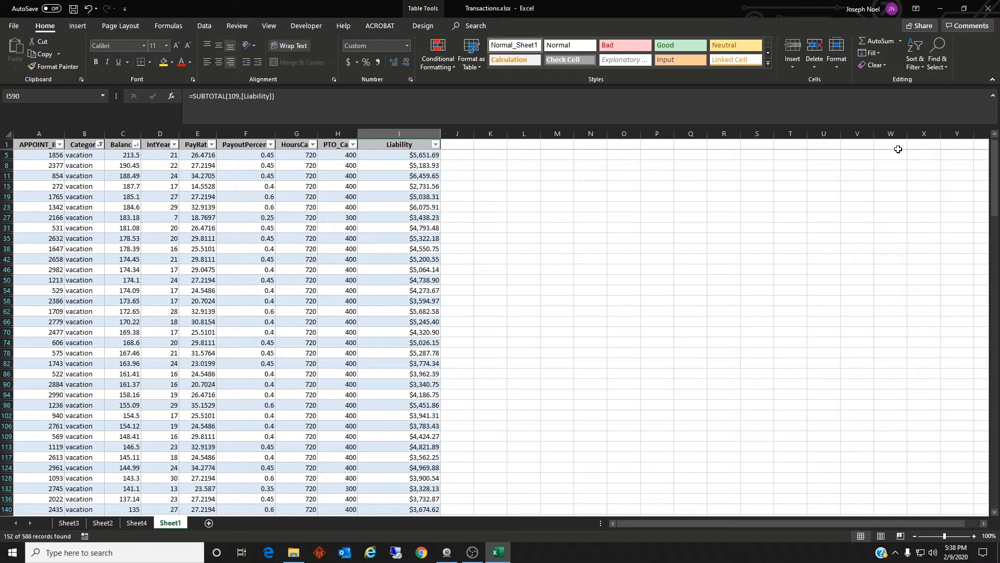
Highlight the visible vacation rows with the highest balances, from row 5 through row 50, to review them, and clear the highlight
left_click(49, 155)
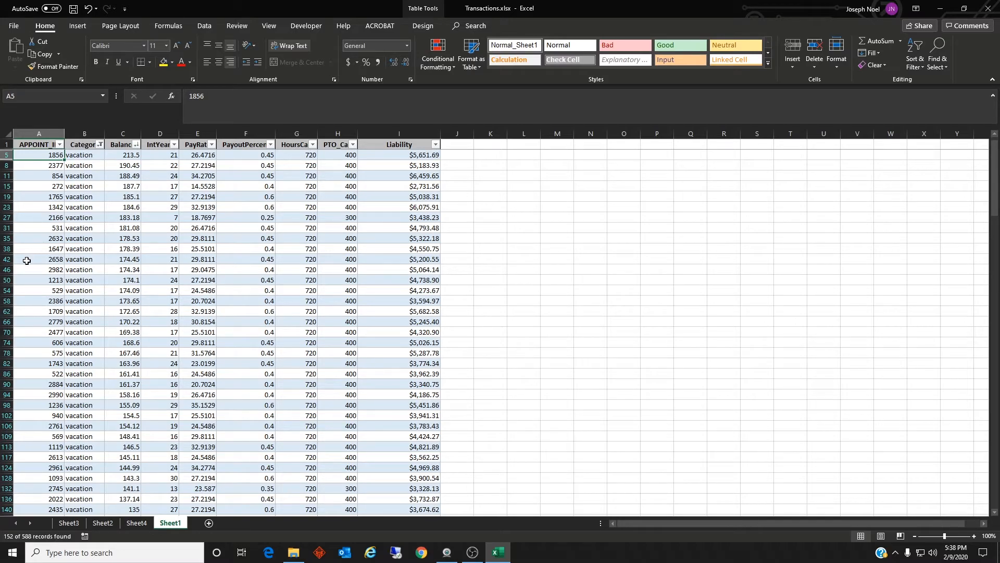
left_click_drag(7, 279, 7, 155)
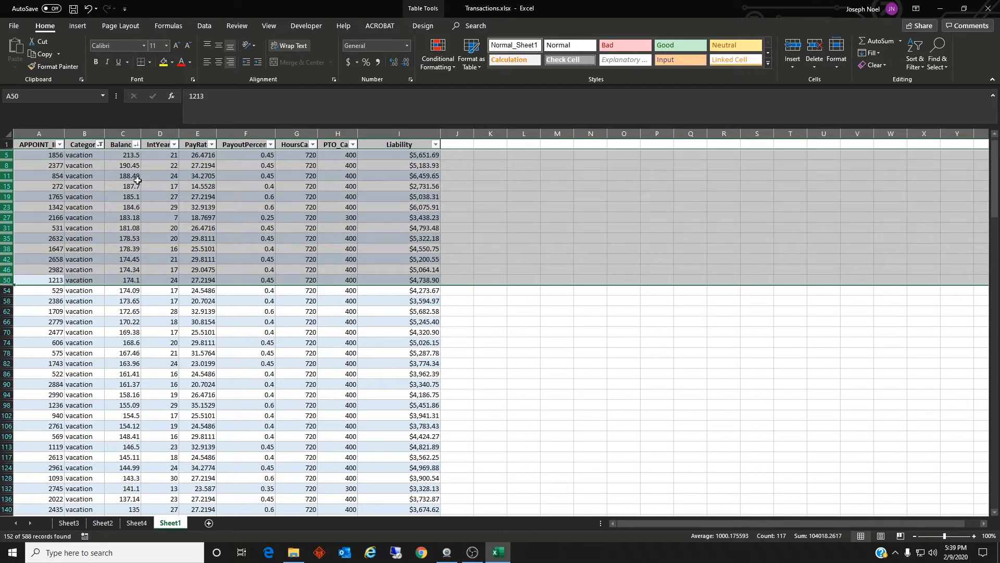
left_click(159, 259)
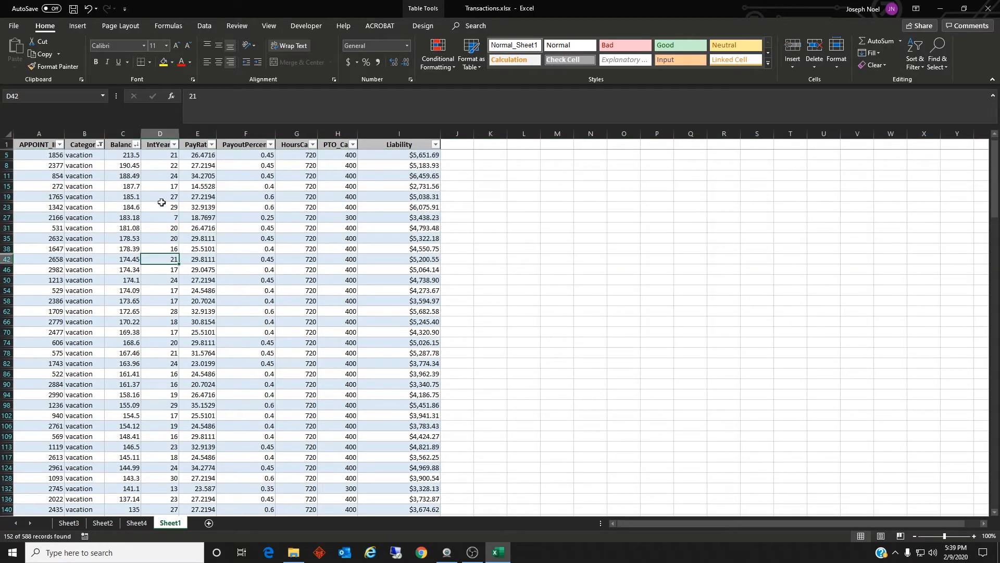
left_click(136, 146)
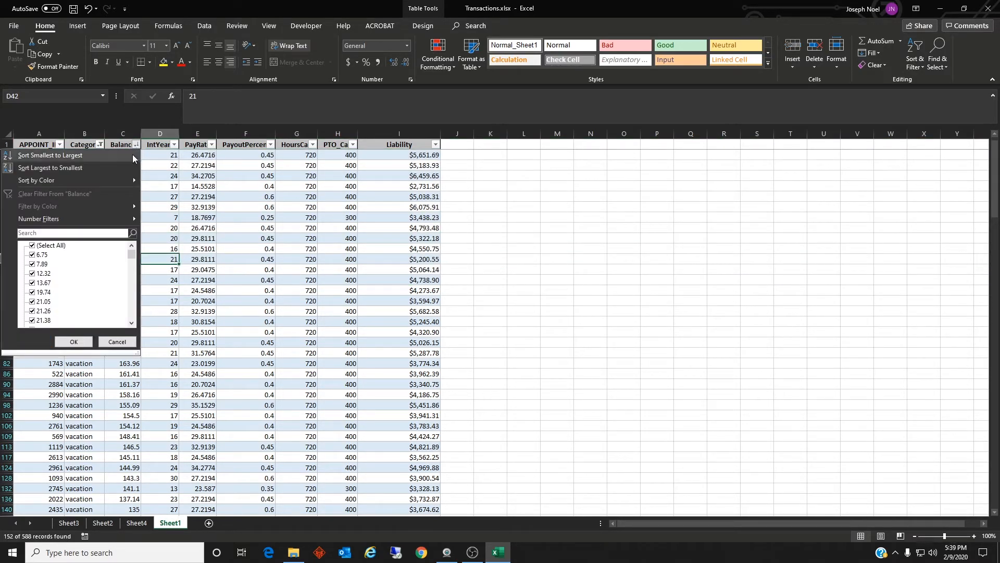
mouse_move(119, 187)
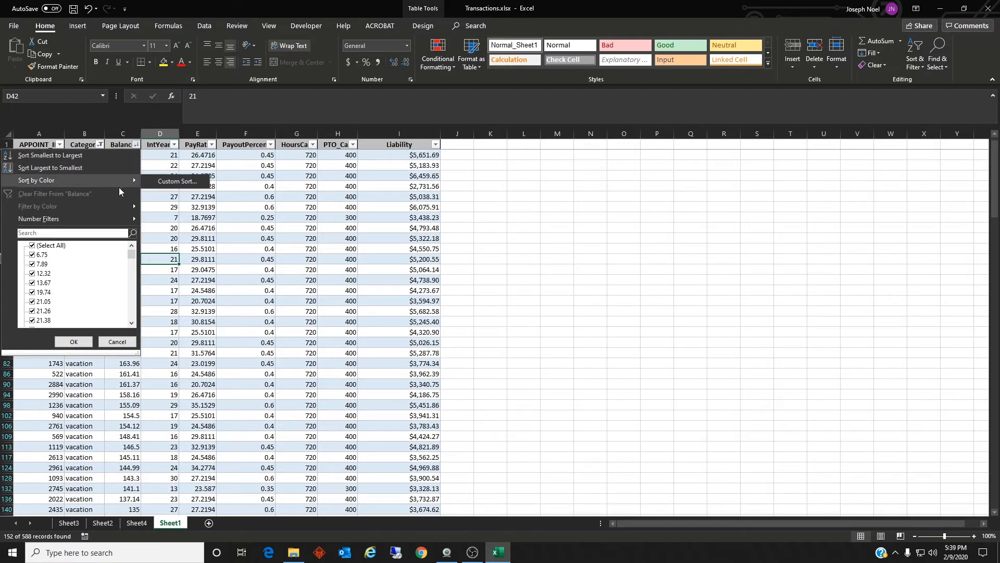
mouse_move(108, 218)
left_click(100, 145)
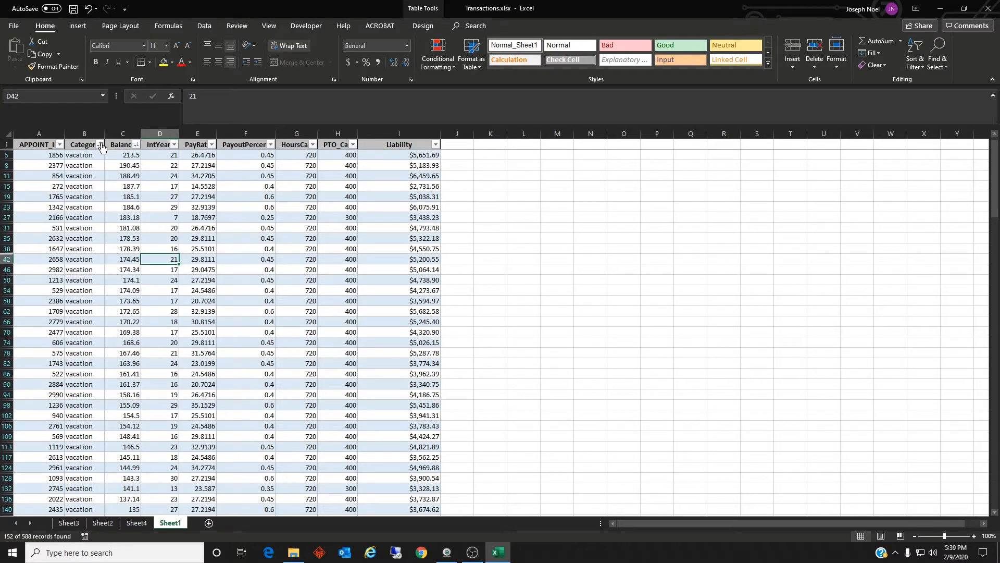
Clear the vacation filter from the Category column so the table lists every leave category
left_click(100, 145)
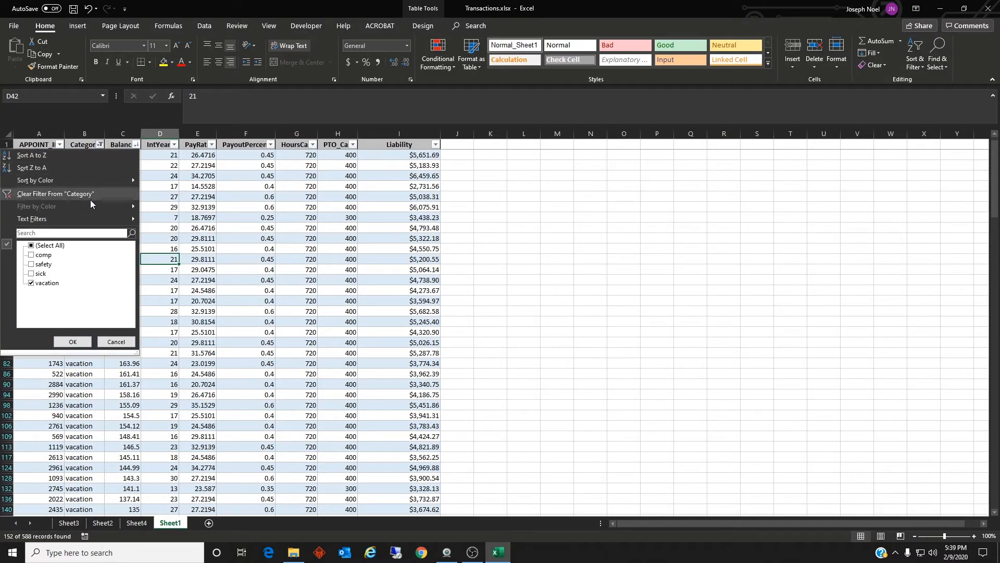
mouse_move(108, 223)
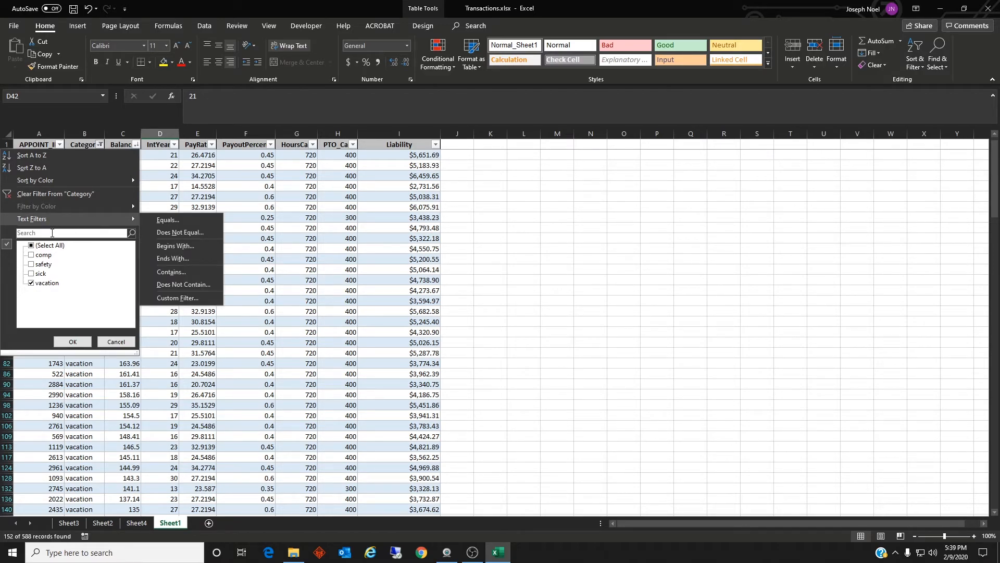
left_click(75, 194)
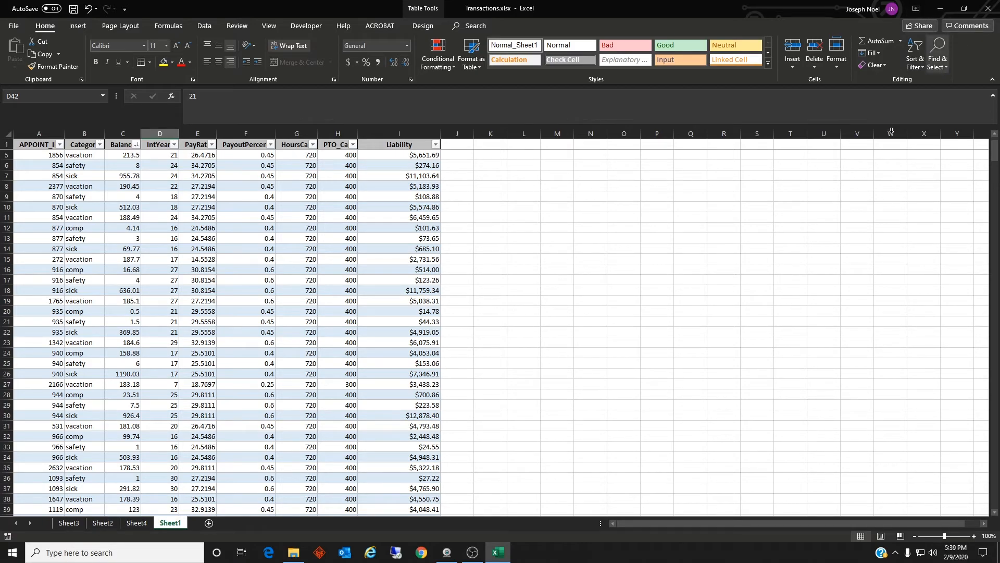
left_click(446, 553)
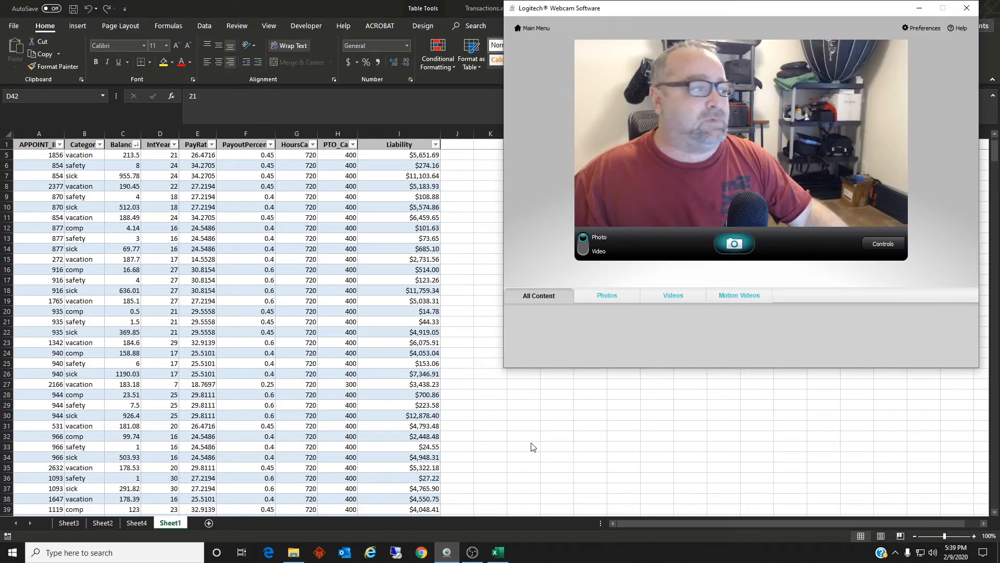